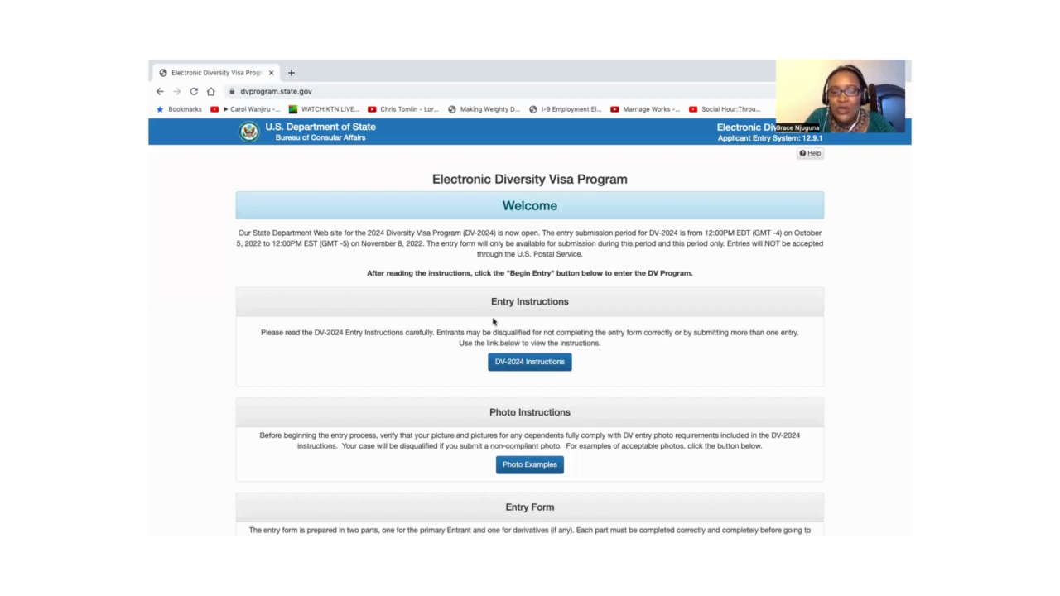
# Step: Review the Electronic Diversity Visa welcome page, covering the entry instructions, photo instructions, entry form and entrant status check sections
pyautogui.scroll(-1, 496, 365)
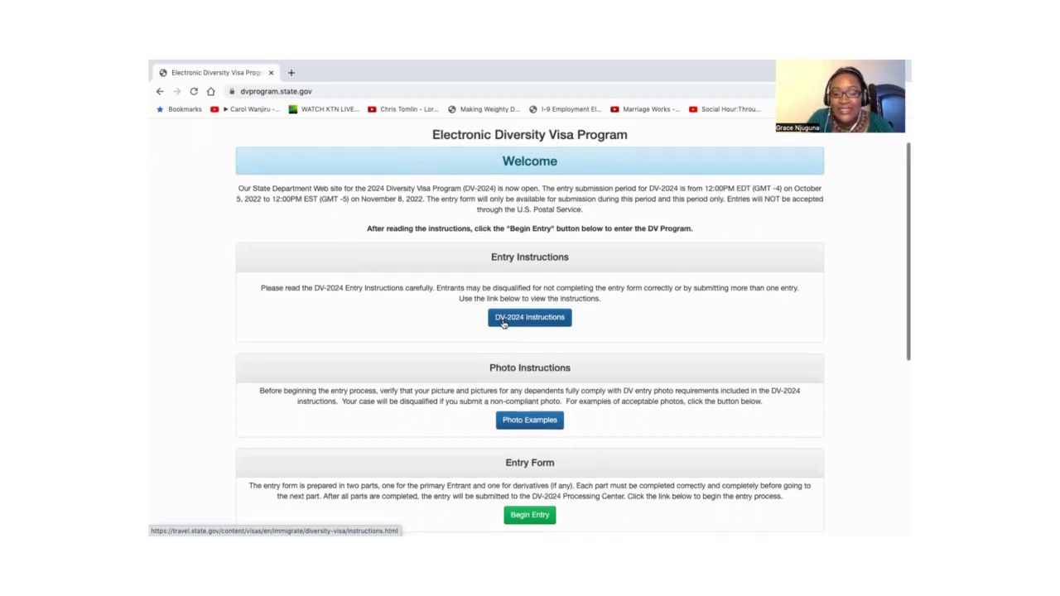
pyautogui.scroll(-1, 509, 325)
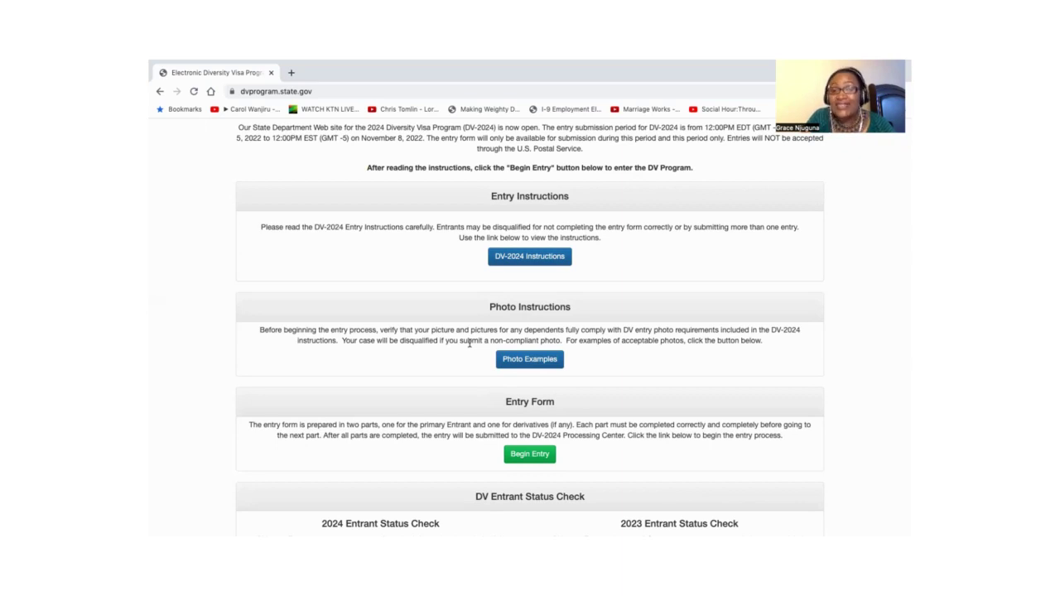
pyautogui.scroll(-1, 532, 279)
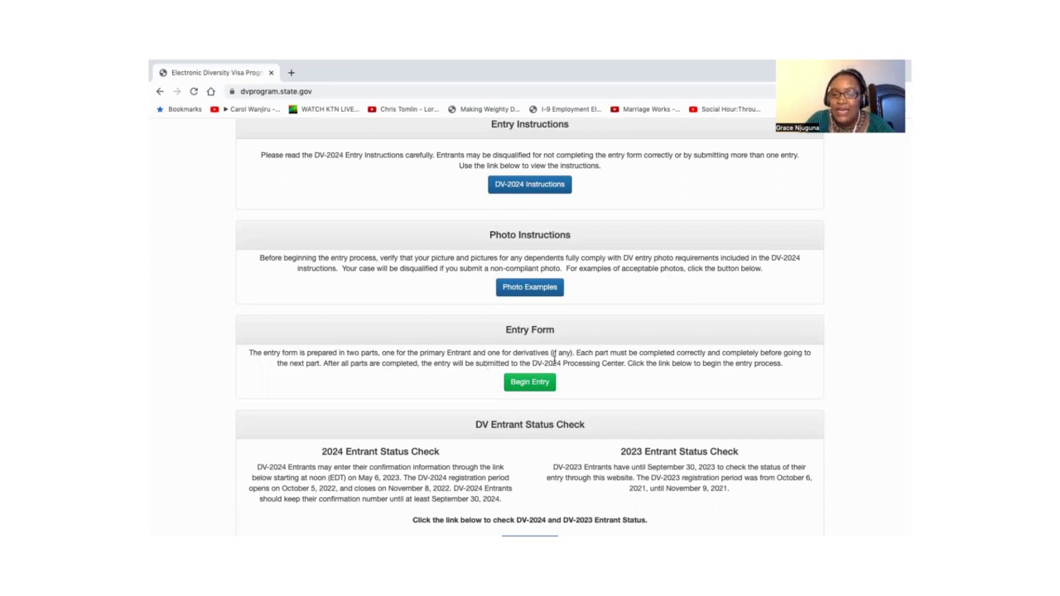
pyautogui.scroll(-2, 568, 398)
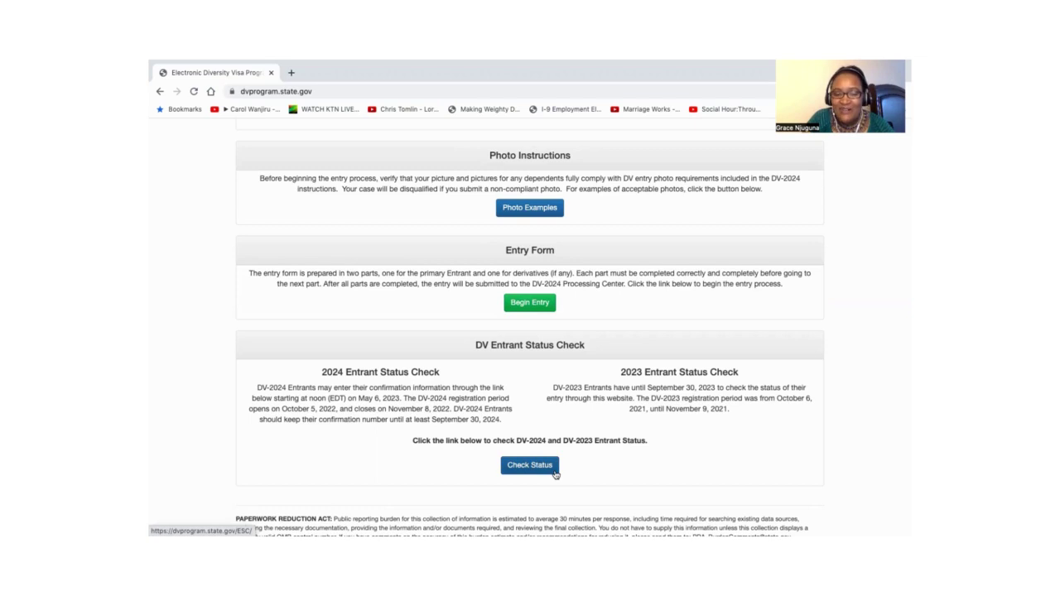
pyautogui.scroll(-3, 555, 474)
pyautogui.scroll(5, 555, 474)
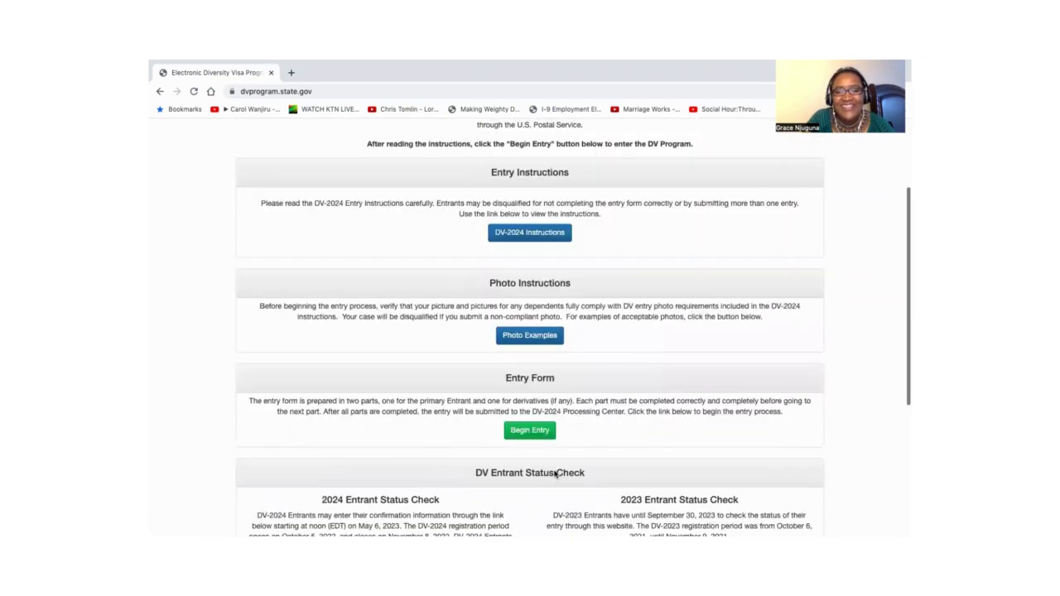
pyautogui.scroll(2, 555, 474)
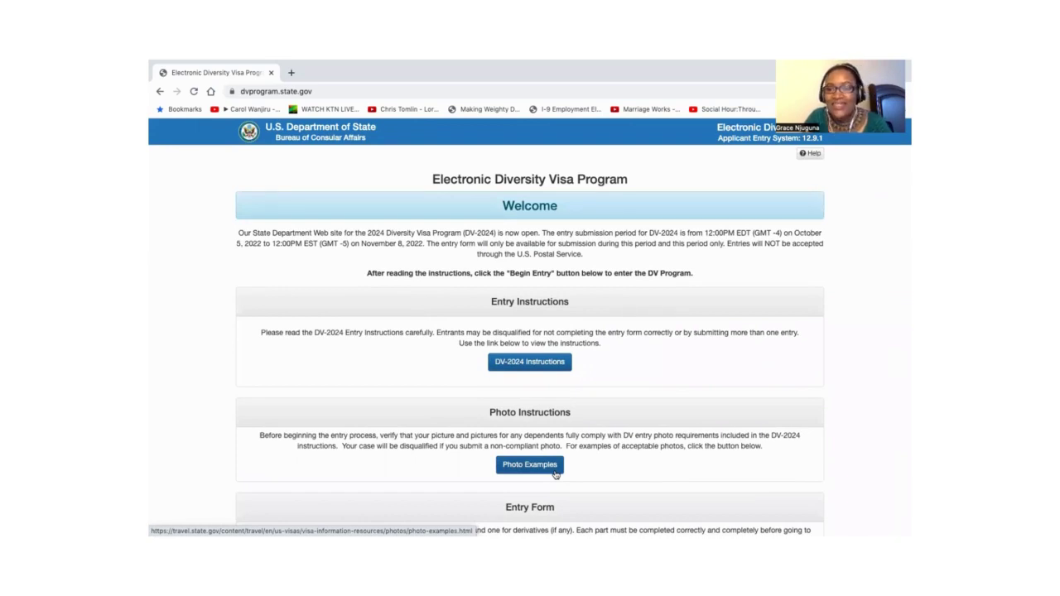
pyautogui.scroll(-3, 555, 473)
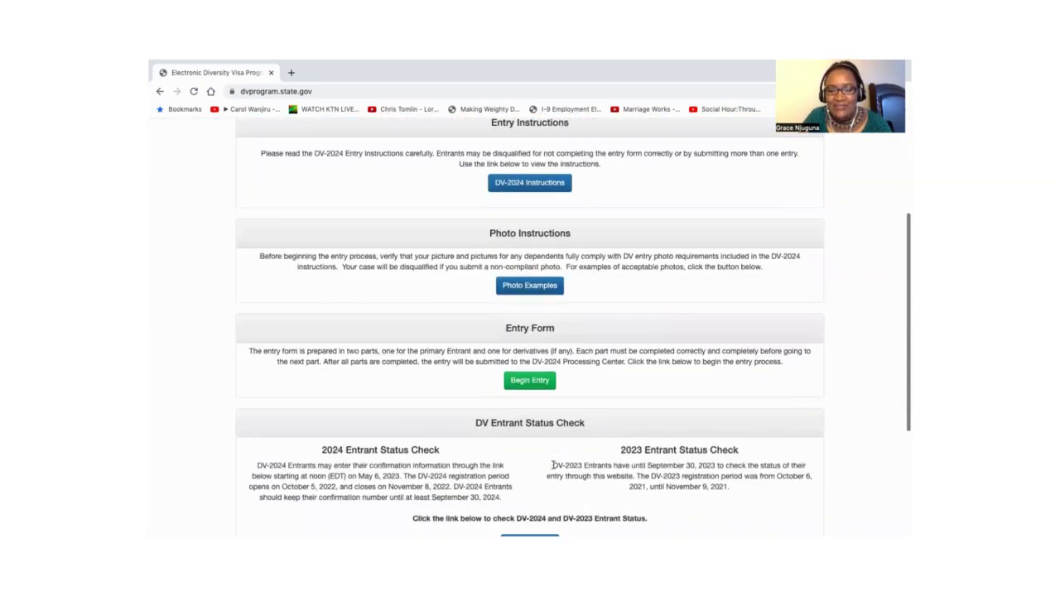
pyautogui.scroll(-1, 553, 466)
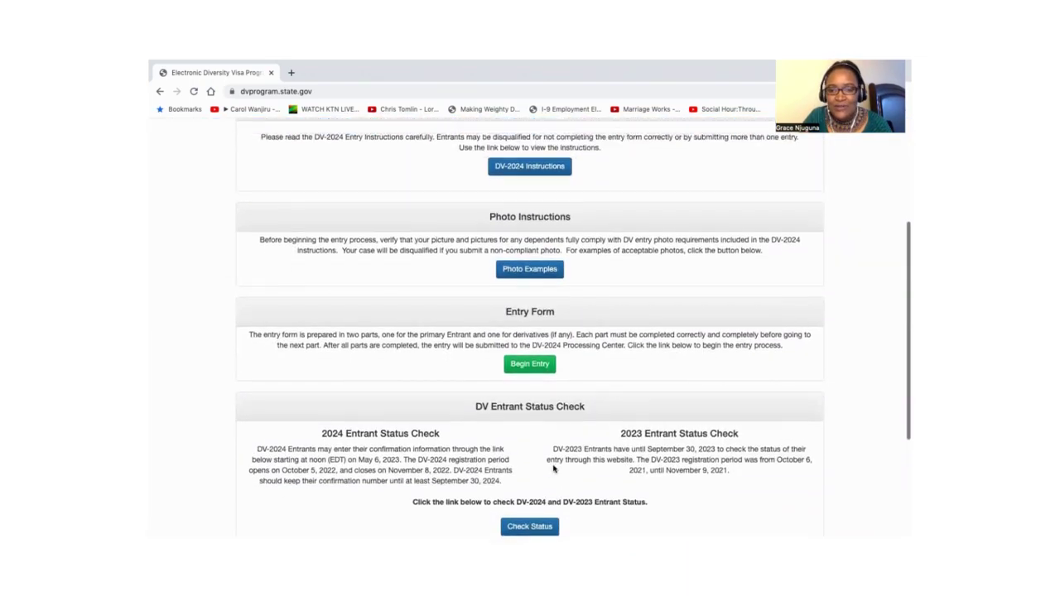
pyautogui.scroll(1, 530, 381)
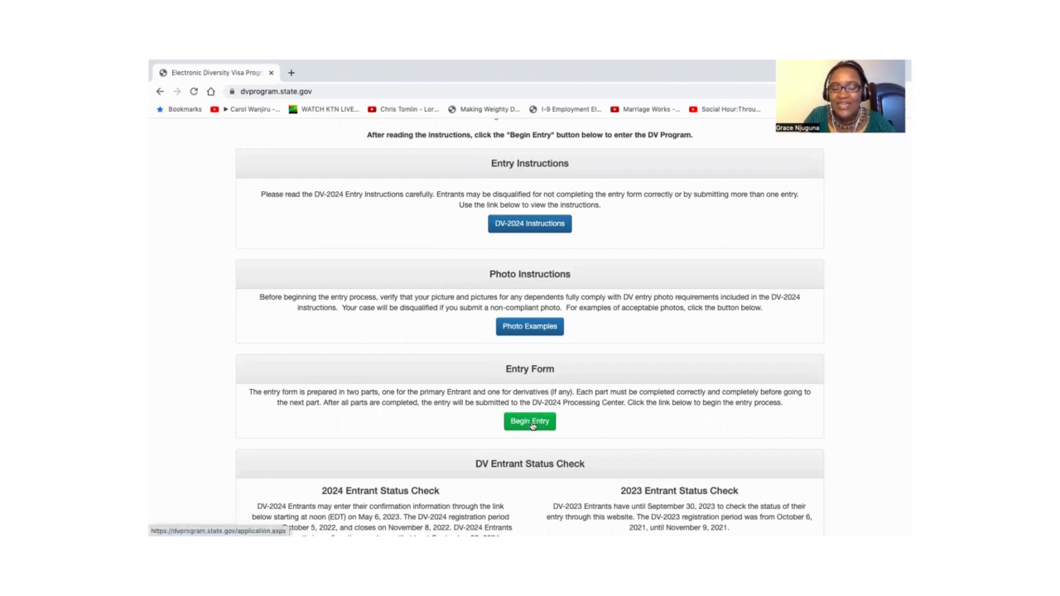
# Step: Begin a DV-2024 entry and submit the authentication code shown in the picture
pyautogui.click(529, 426)
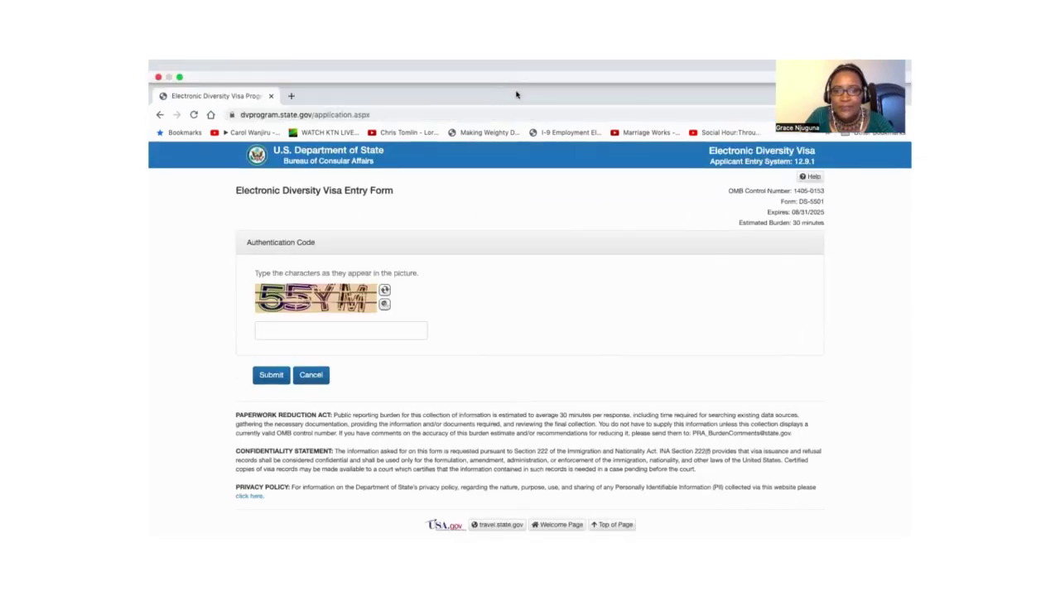
pyautogui.click(299, 308)
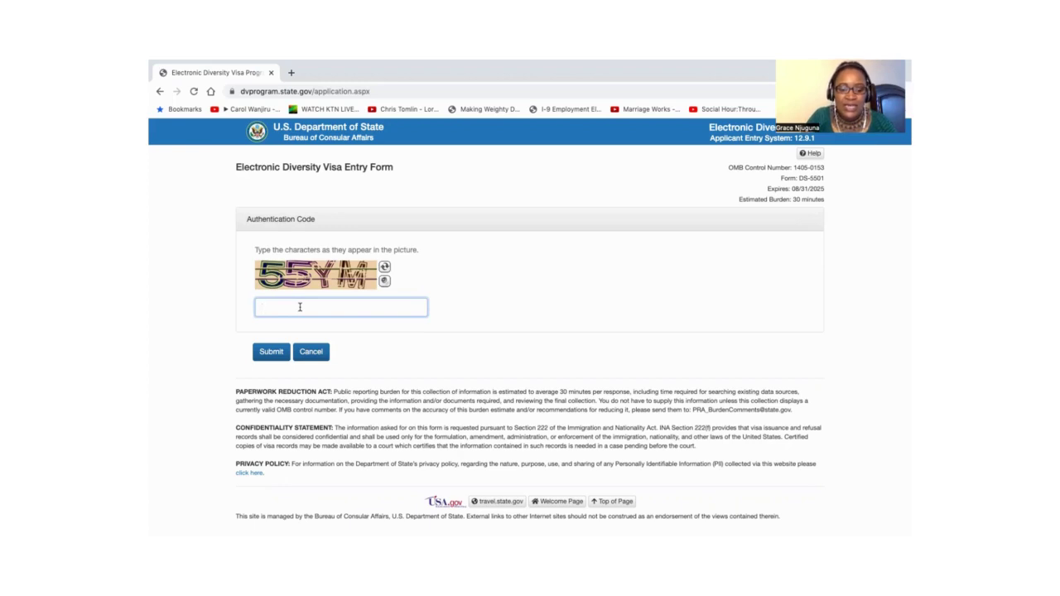
pyautogui.write('55')
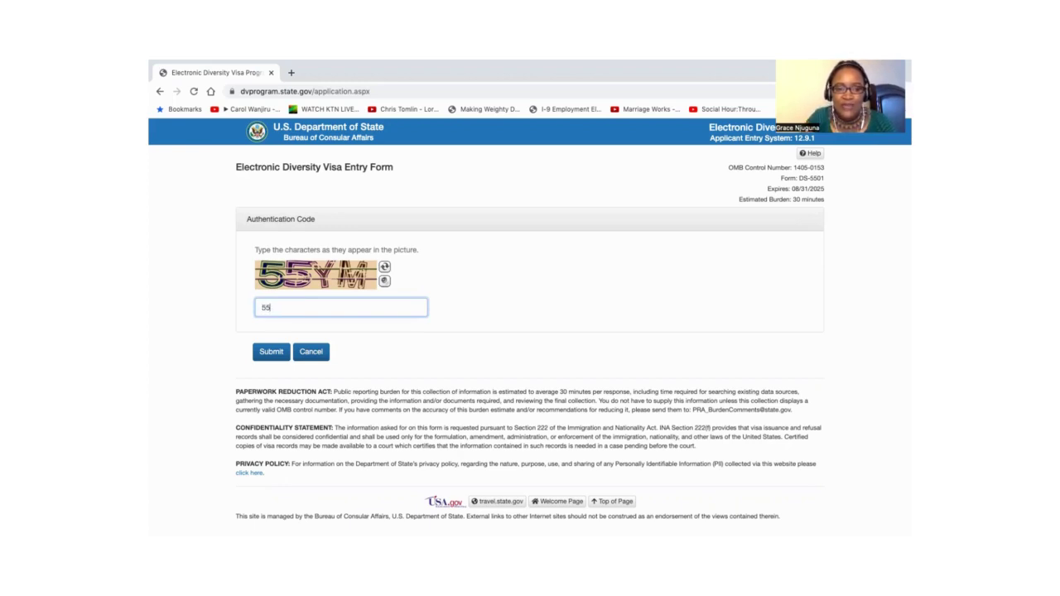
pyautogui.write('Y')
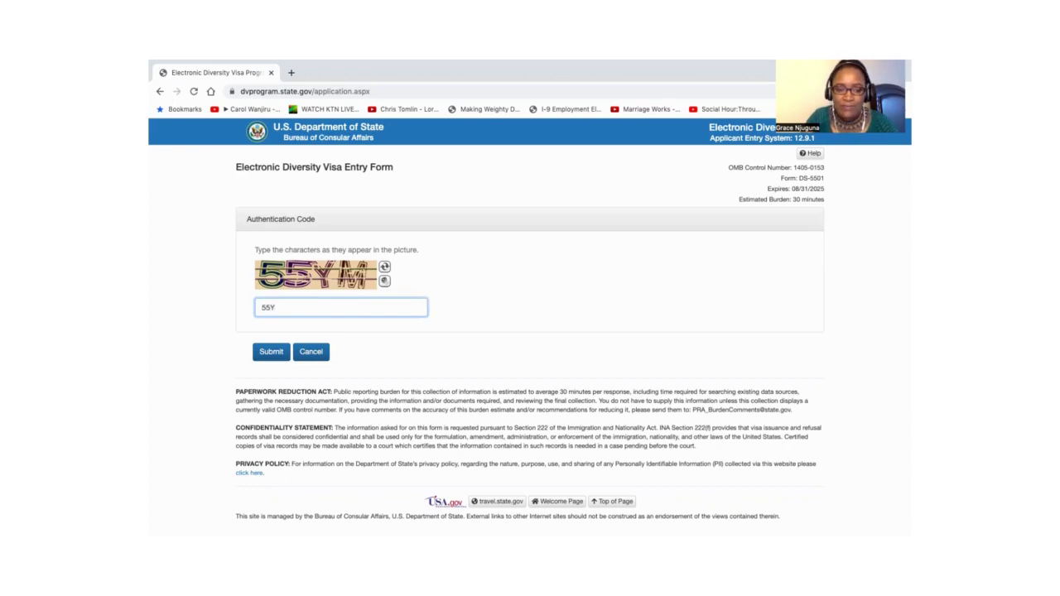
pyautogui.write('M')
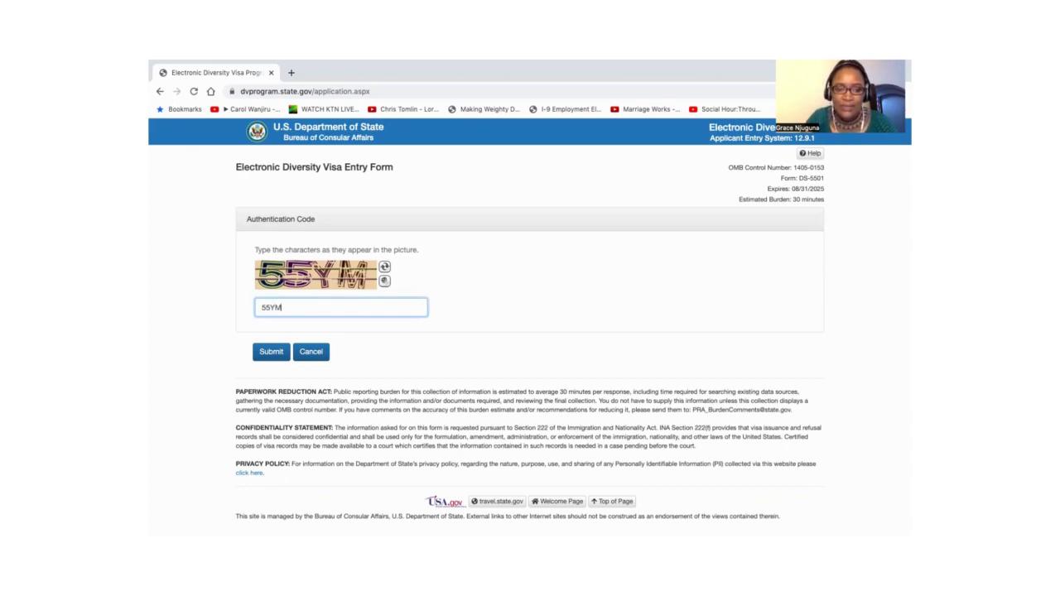
pyautogui.click(272, 353)
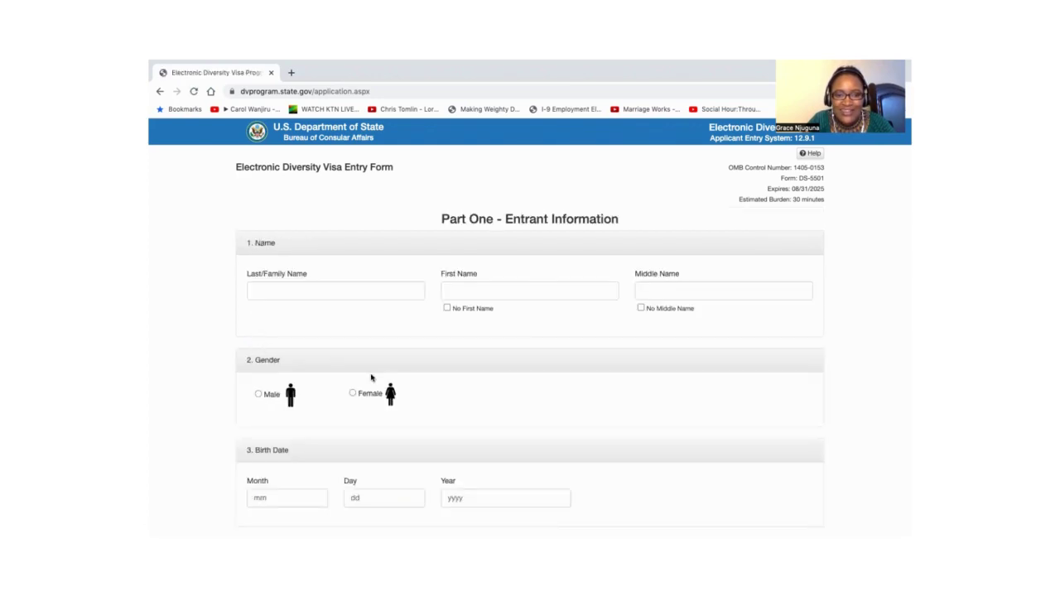
# Step: Examine the entrant information fields for name, gender, birth date, birth city and birth country in Part One
pyautogui.scroll(-2, 474, 441)
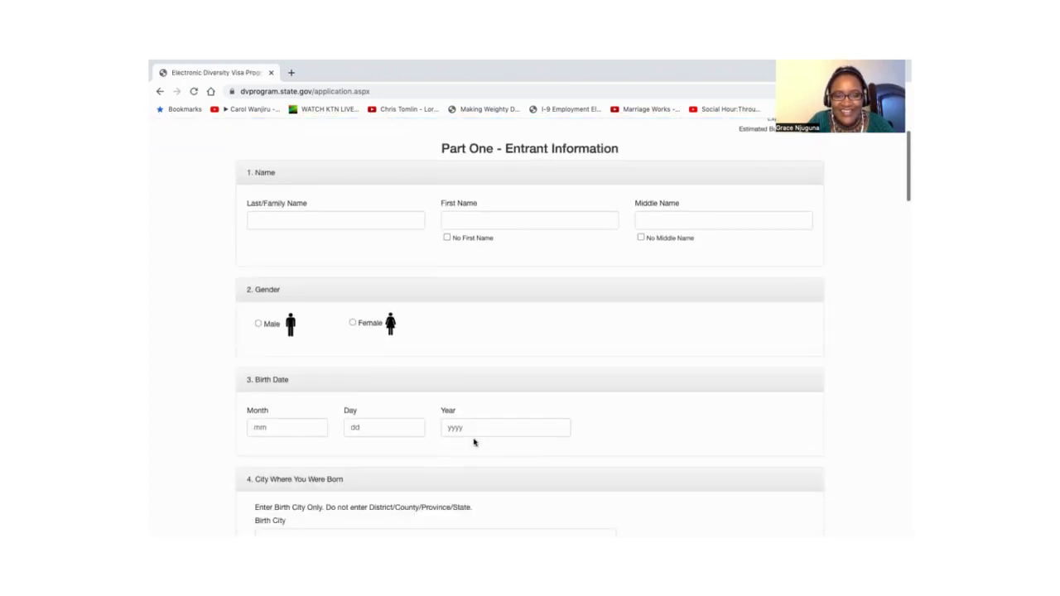
pyautogui.scroll(-2, 474, 441)
pyautogui.scroll(4, 474, 442)
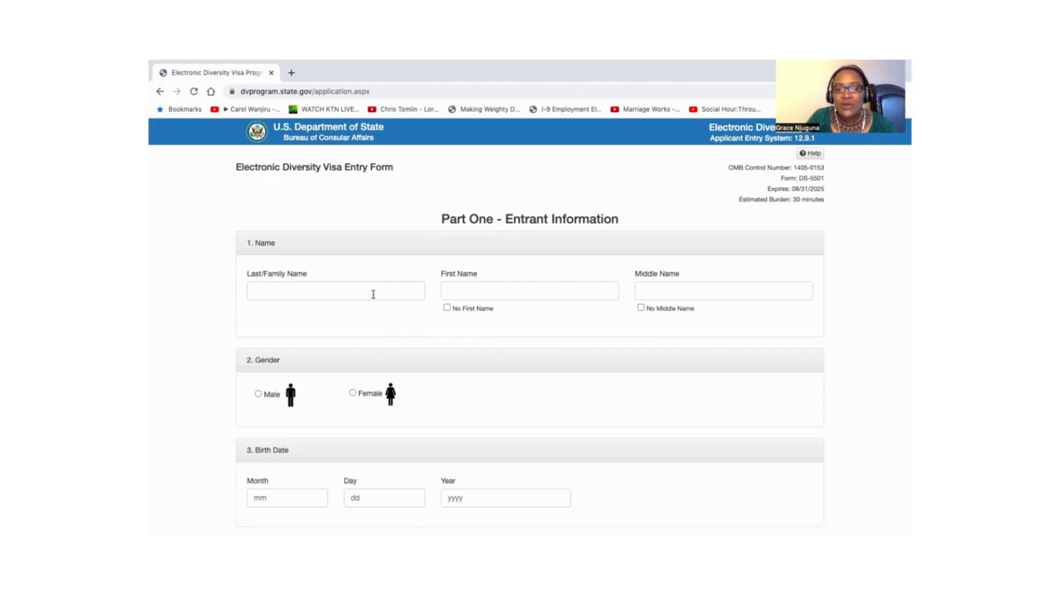
pyautogui.scroll(-2, 436, 302)
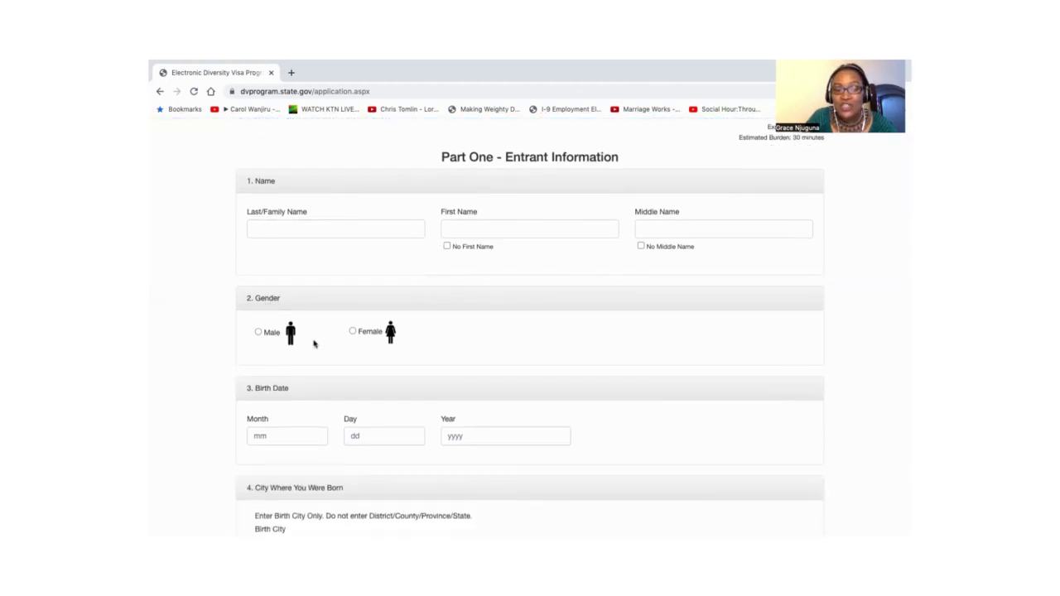
pyautogui.scroll(-1, 315, 343)
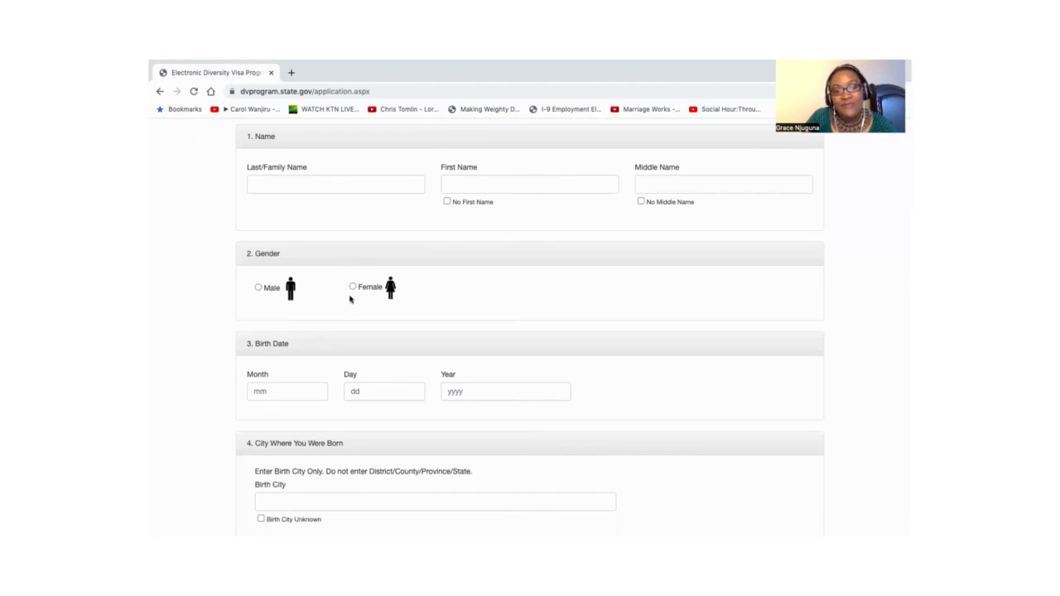
pyautogui.scroll(-1, 370, 359)
pyautogui.scroll(-3, 371, 359)
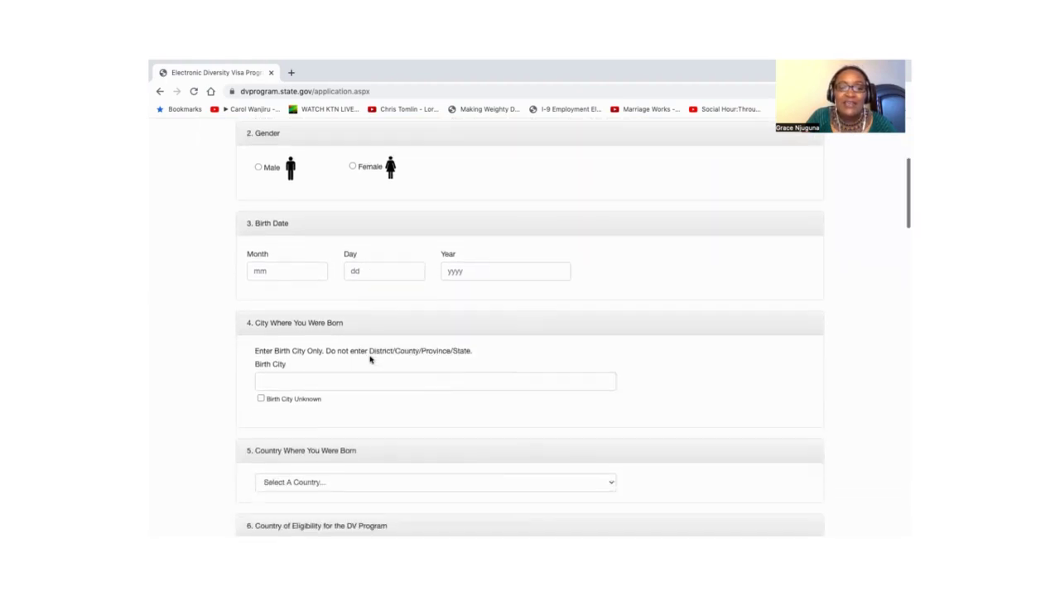
pyautogui.scroll(-1, 371, 360)
pyautogui.scroll(-1, 342, 324)
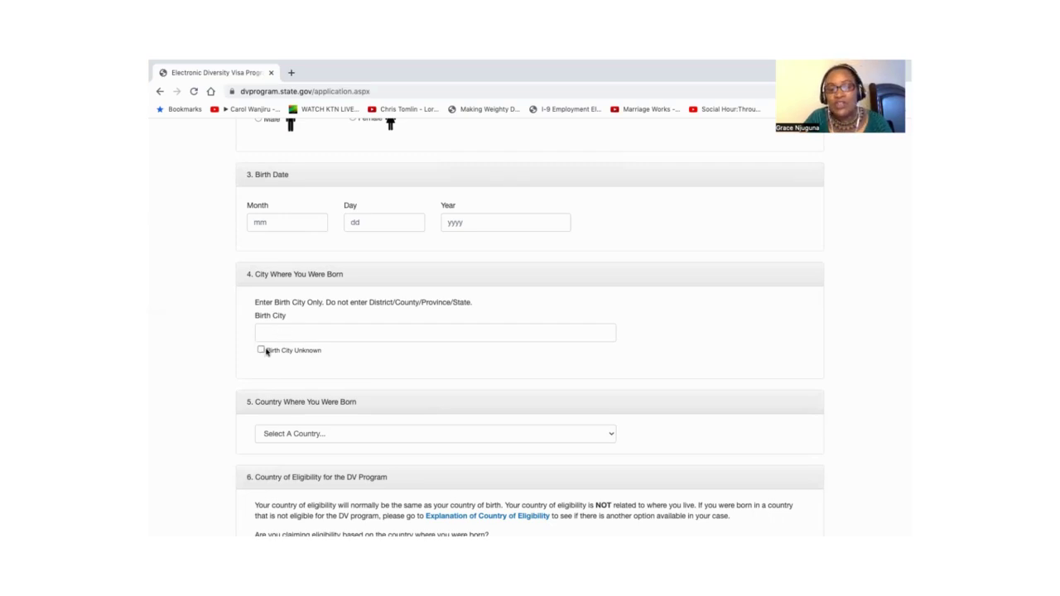
pyautogui.scroll(-1, 349, 383)
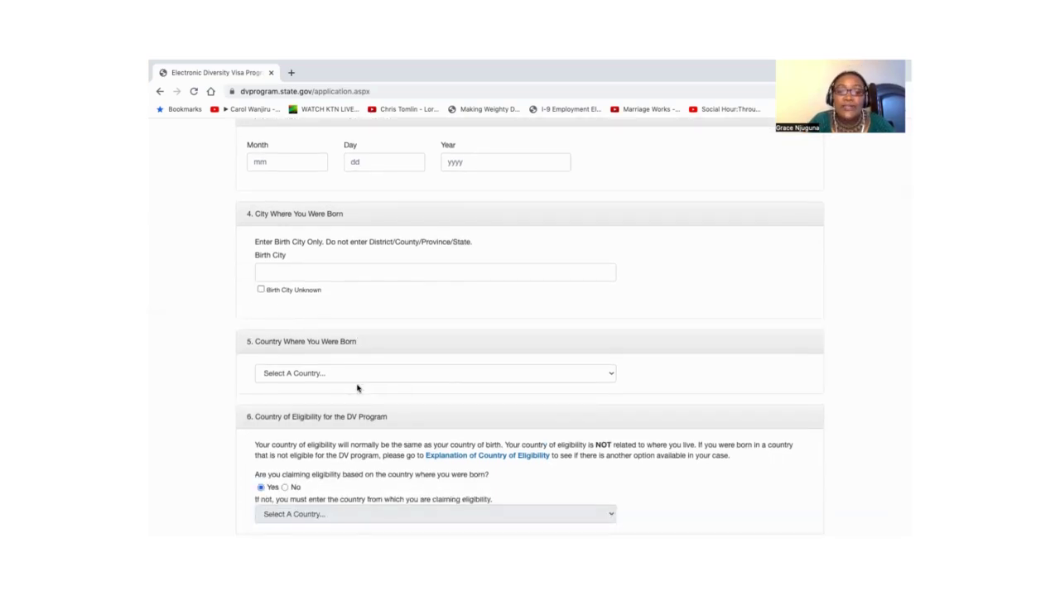
# Step: Look through the list of birth countries as far as Kenya and close it without choosing one
pyautogui.click(609, 374)
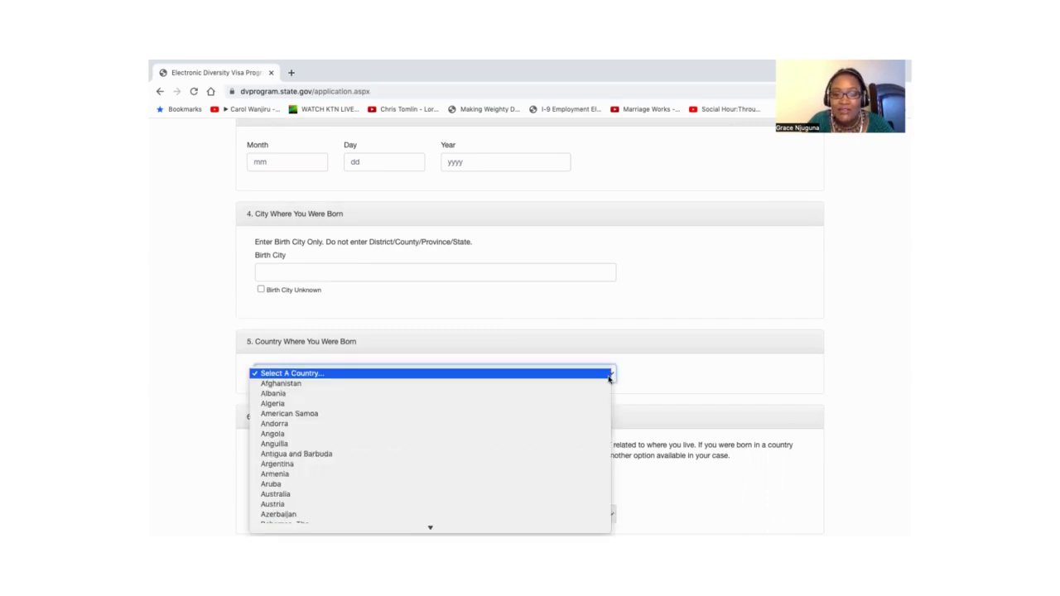
pyautogui.scroll(-15, 548, 430)
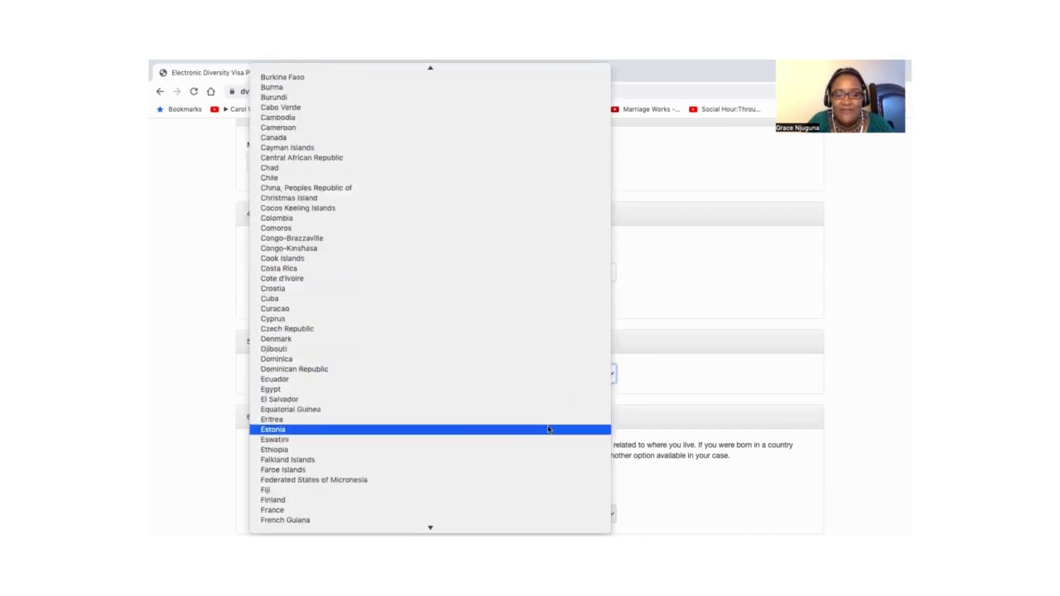
pyautogui.scroll(-8, 548, 430)
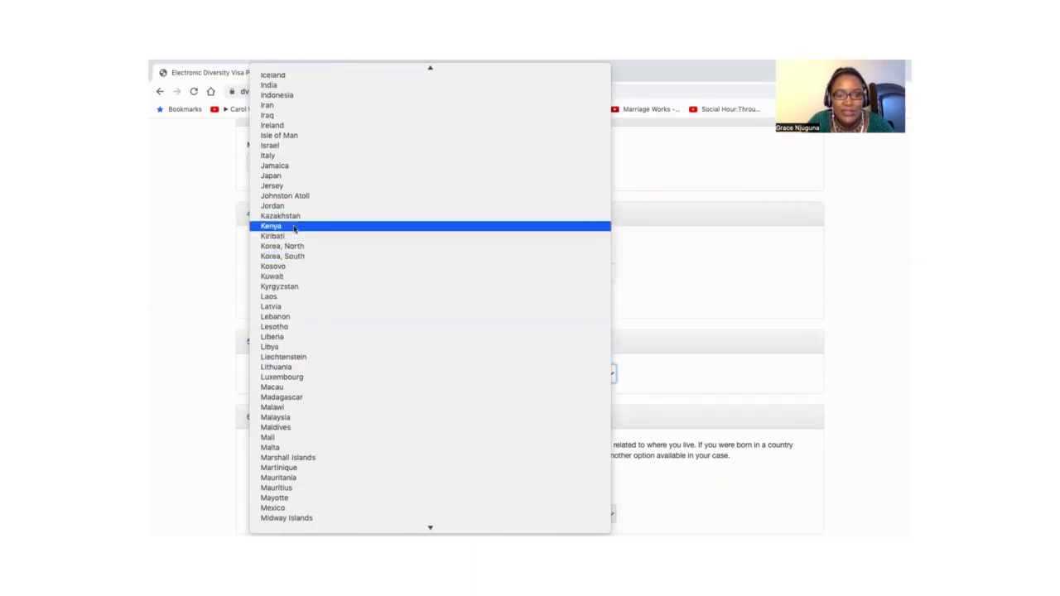
pyautogui.click(660, 296)
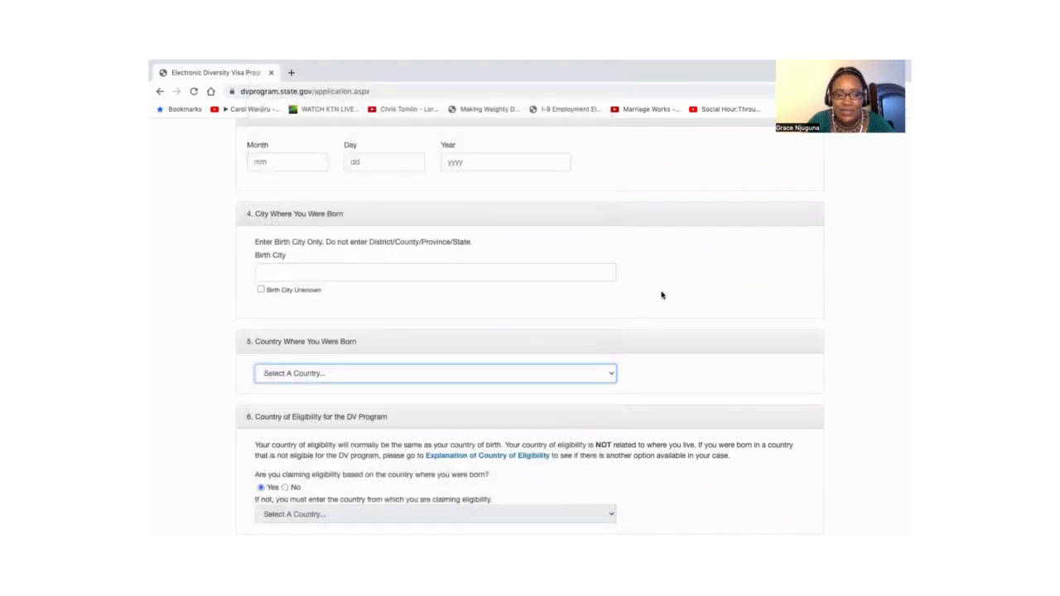
# Step: Answer No to claiming eligibility based on the country of birth and choose Aruba as the country of eligibility
pyautogui.scroll(-1, 612, 366)
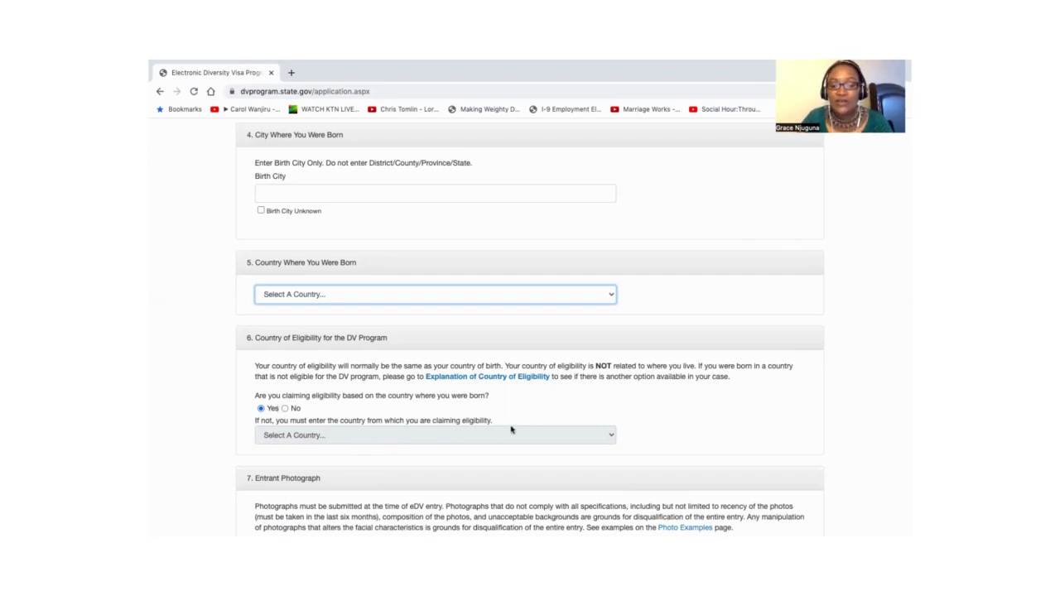
pyautogui.scroll(-1, 621, 444)
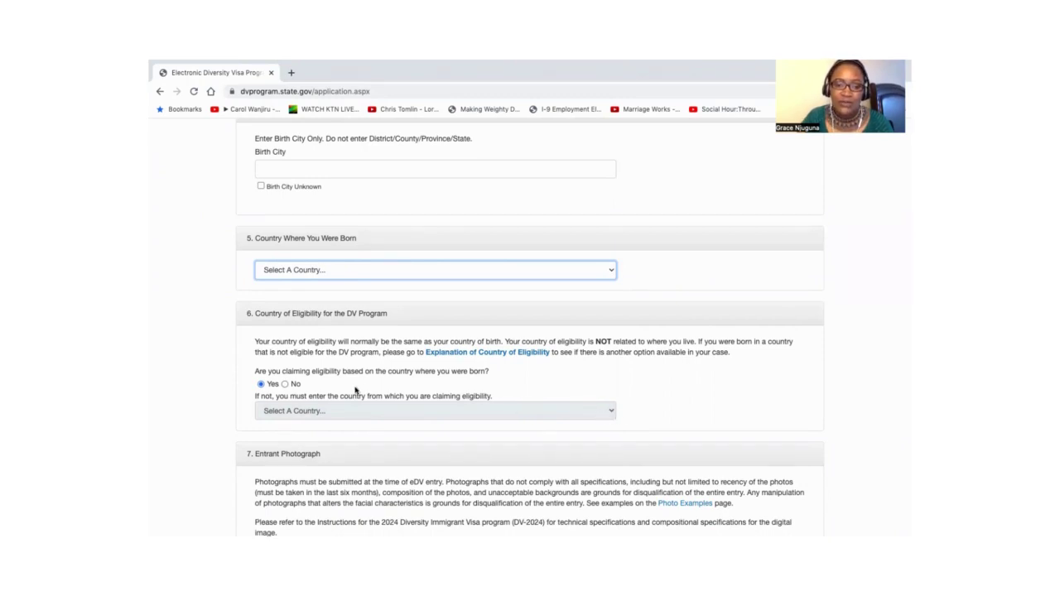
pyautogui.click(285, 384)
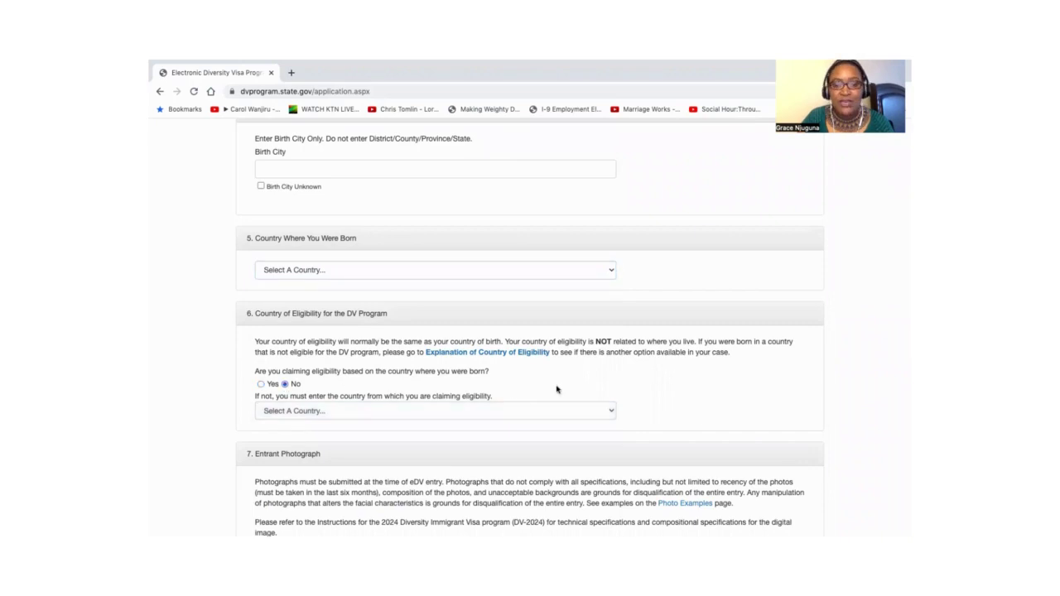
pyautogui.click(611, 414)
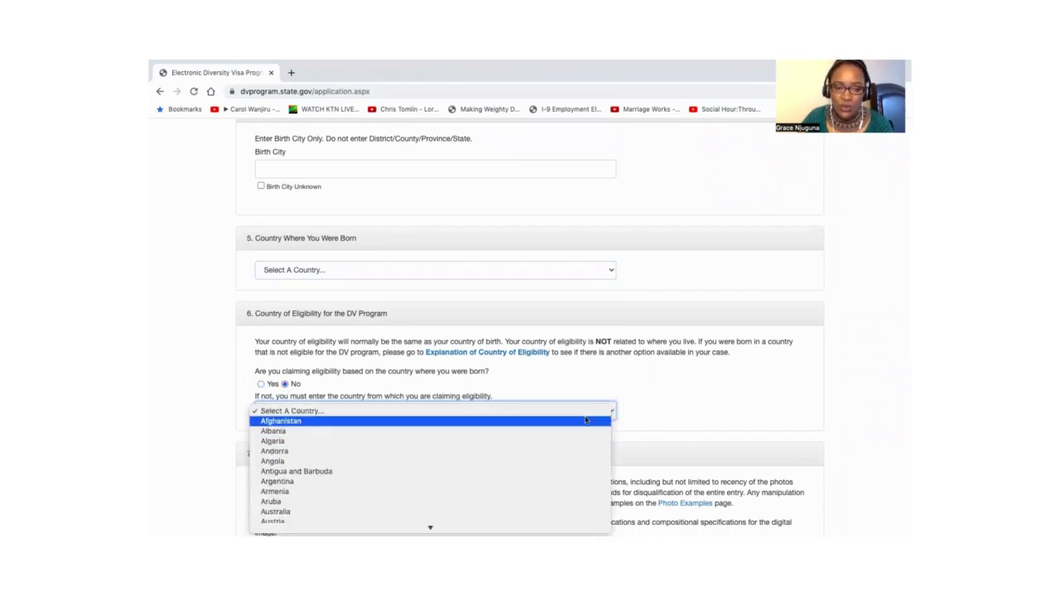
pyautogui.click(677, 384)
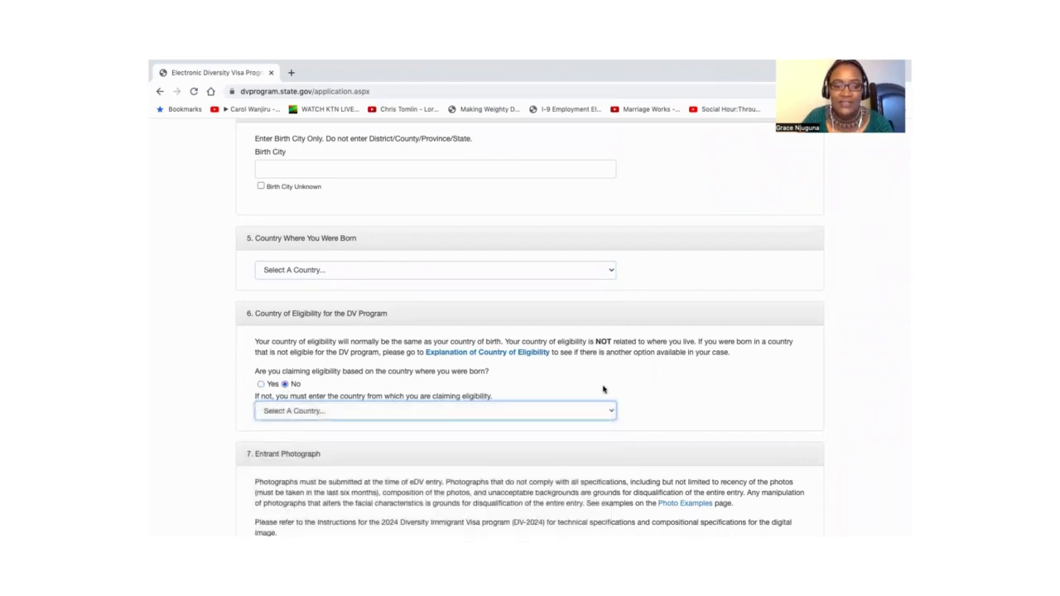
pyautogui.scroll(-2, 603, 389)
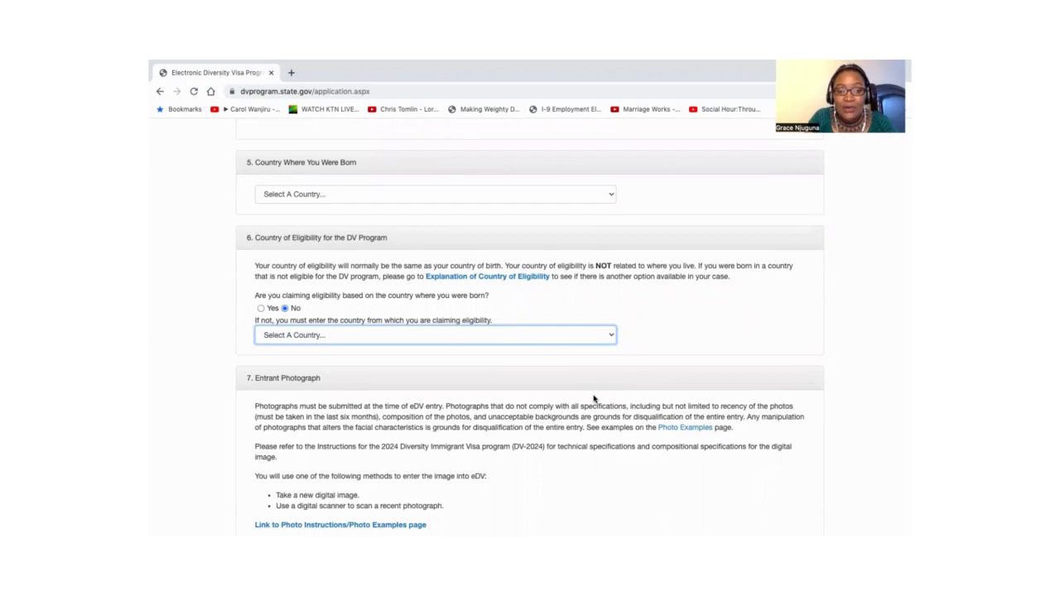
pyautogui.scroll(-1, 593, 399)
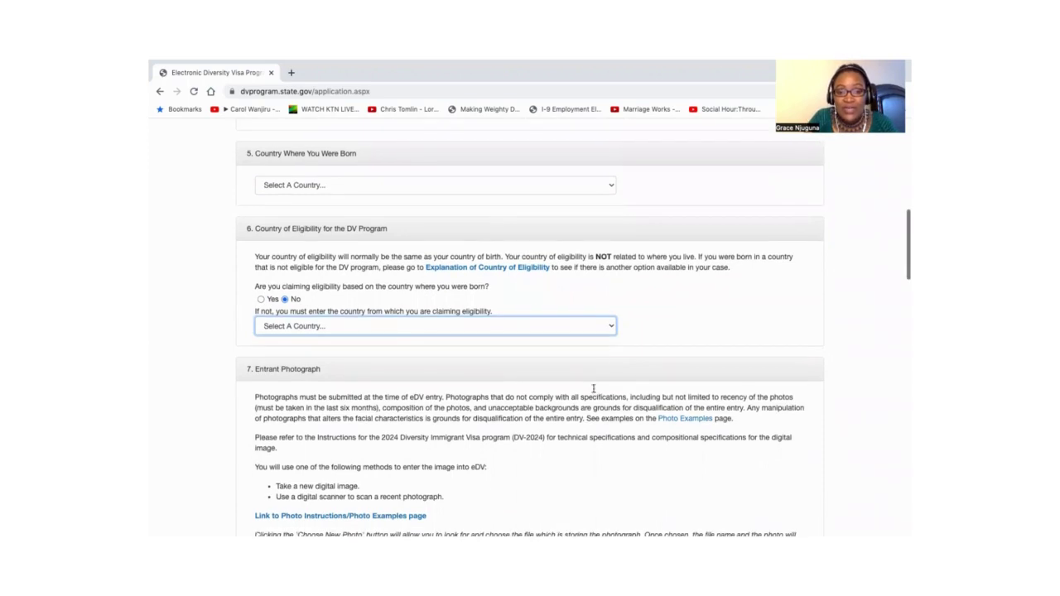
pyautogui.click(609, 327)
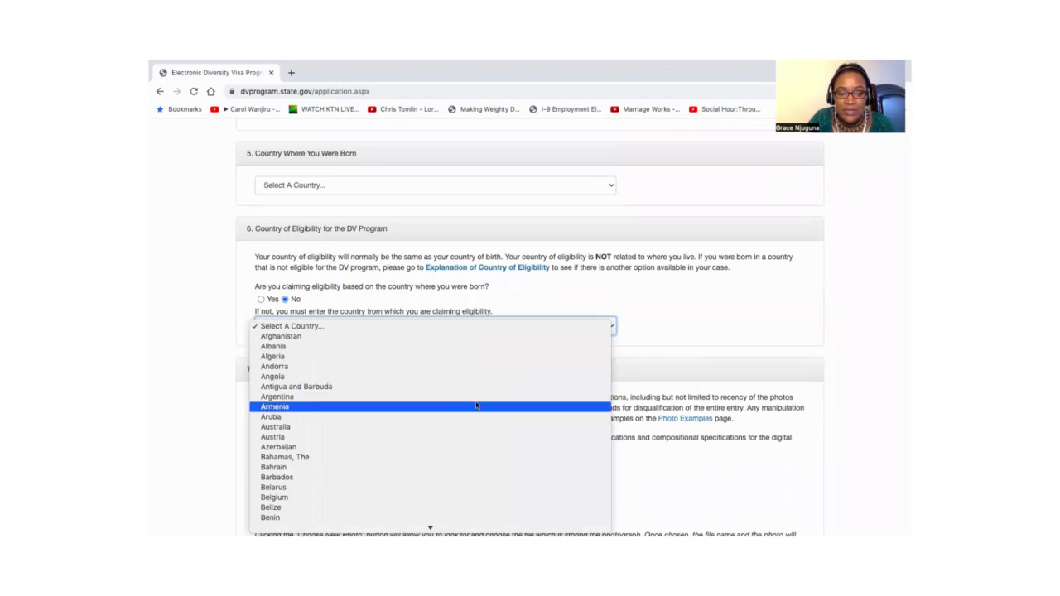
pyautogui.click(388, 416)
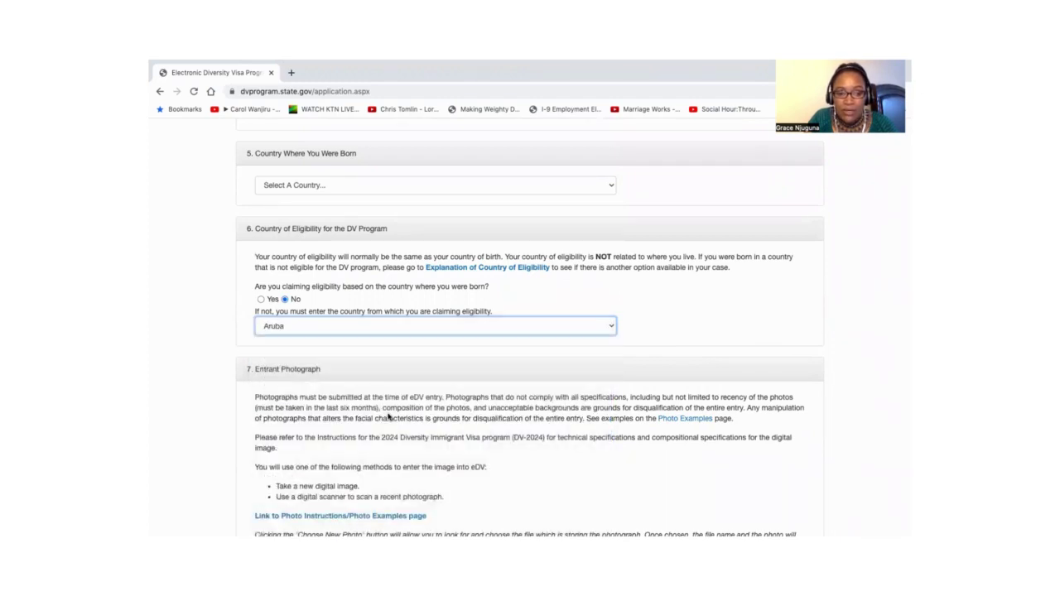
# Step: Open the explanation of country of eligibility, look at the start of the DV-2024 instructions document, and close it
pyautogui.scroll(-1, 556, 346)
pyautogui.scroll(1, 556, 346)
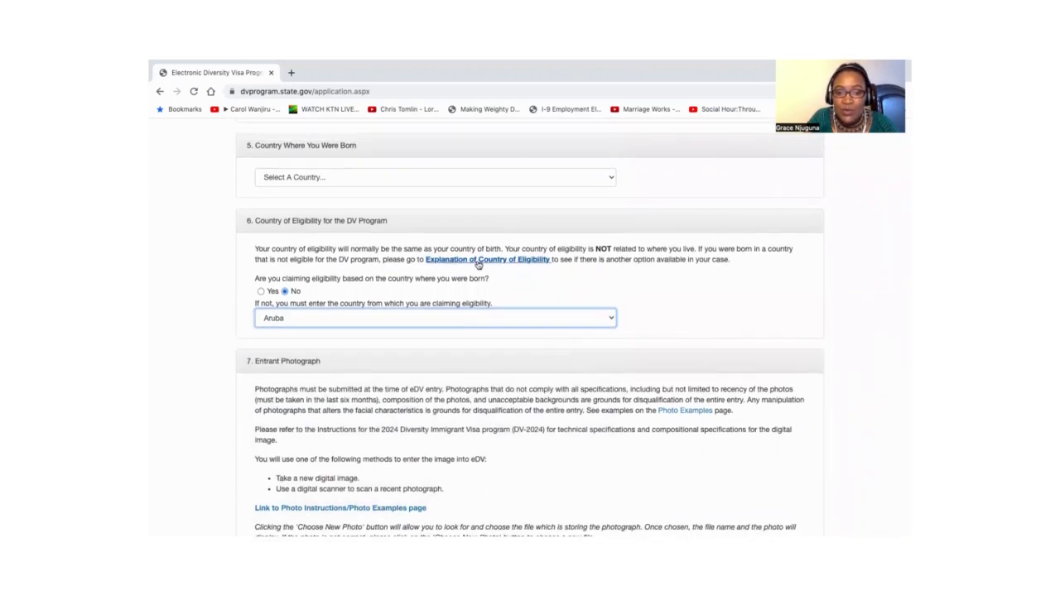
pyautogui.click(529, 262)
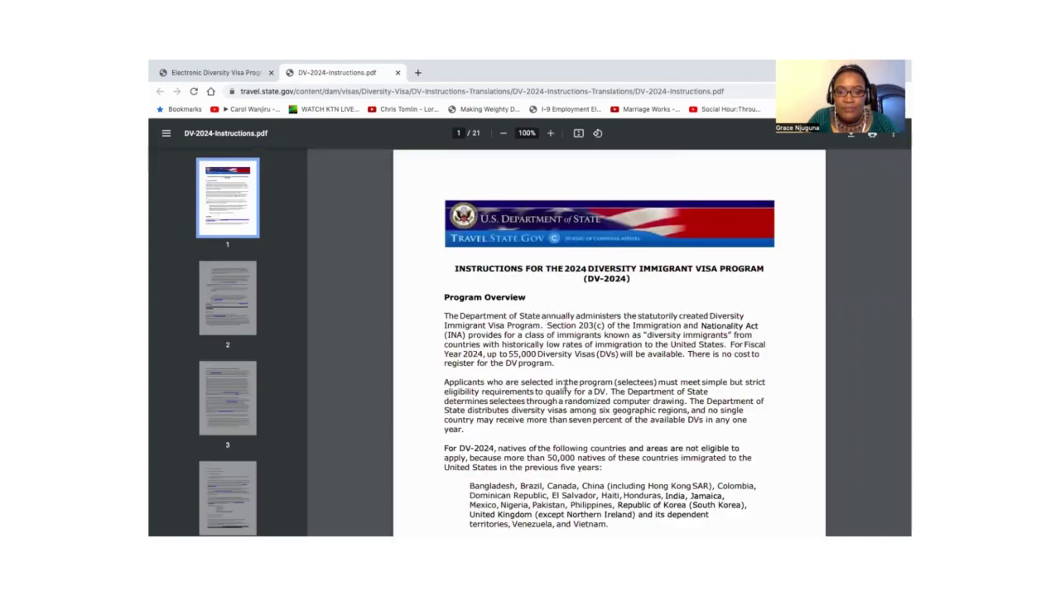
pyautogui.scroll(-3, 567, 386)
pyautogui.scroll(3, 566, 386)
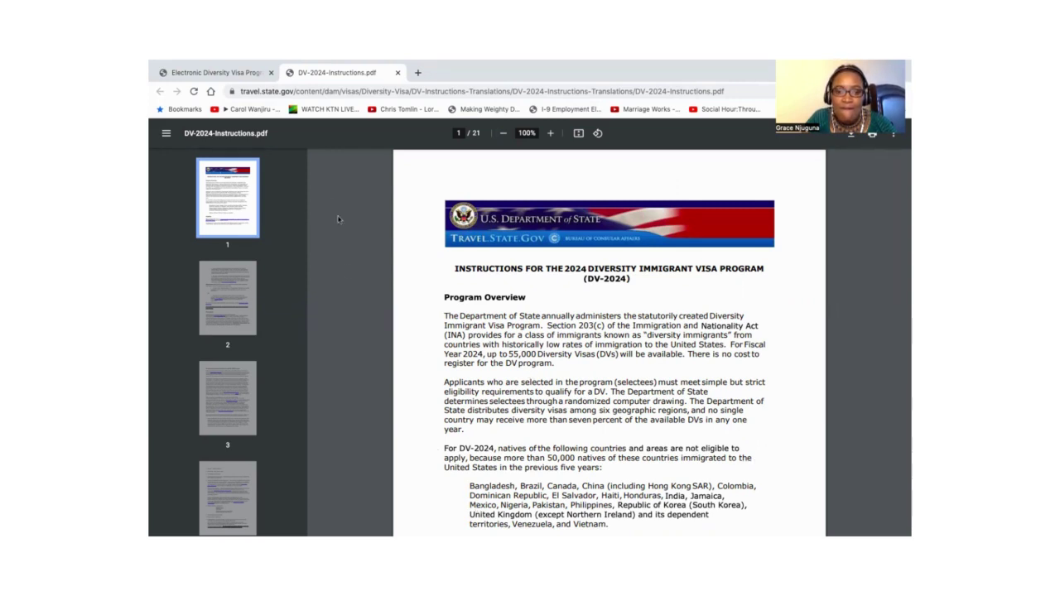
pyautogui.click(398, 73)
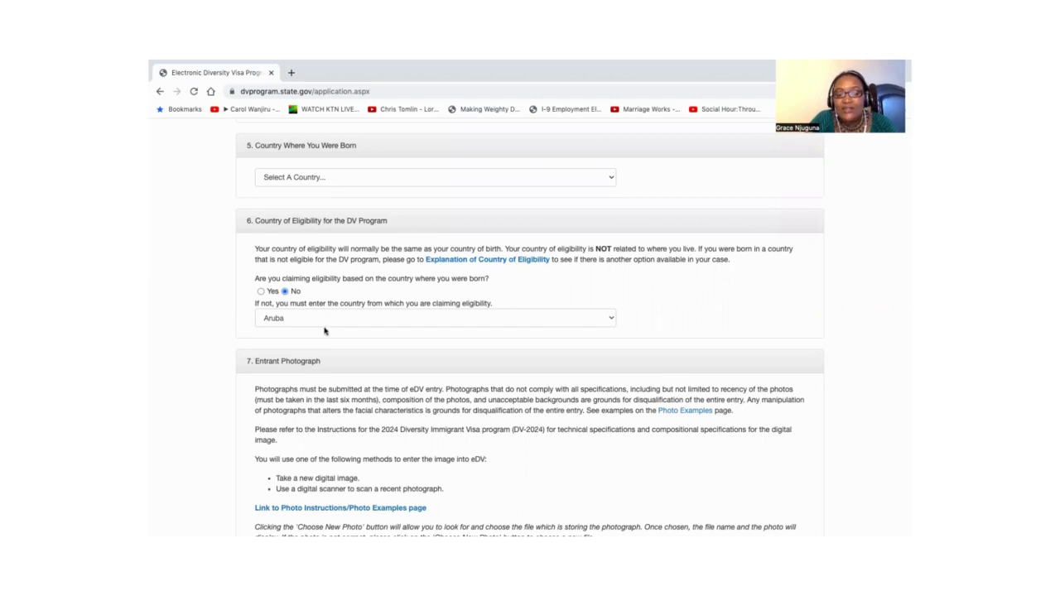
# Step: Review the entrant photograph requirements, and open the photo file chooser and cancel it without selecting a file
pyautogui.scroll(-1, 325, 330)
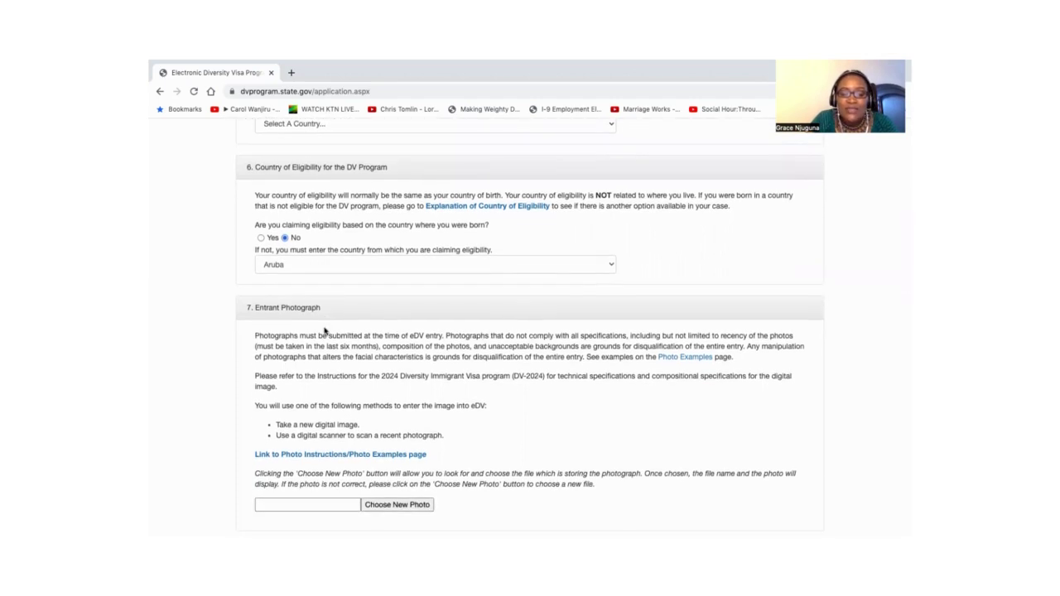
pyautogui.scroll(1, 353, 323)
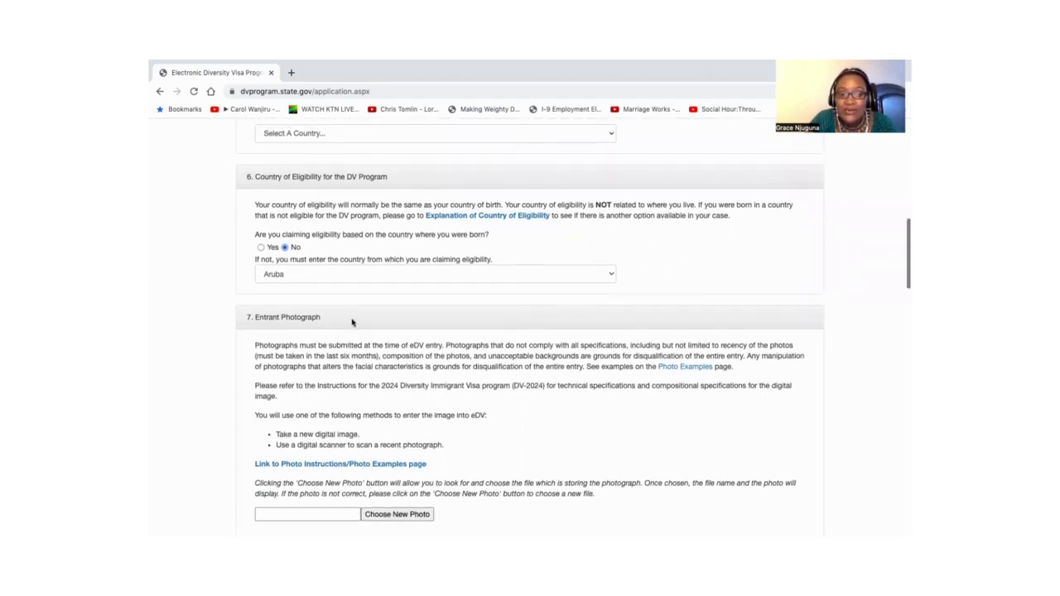
pyautogui.scroll(-3, 312, 342)
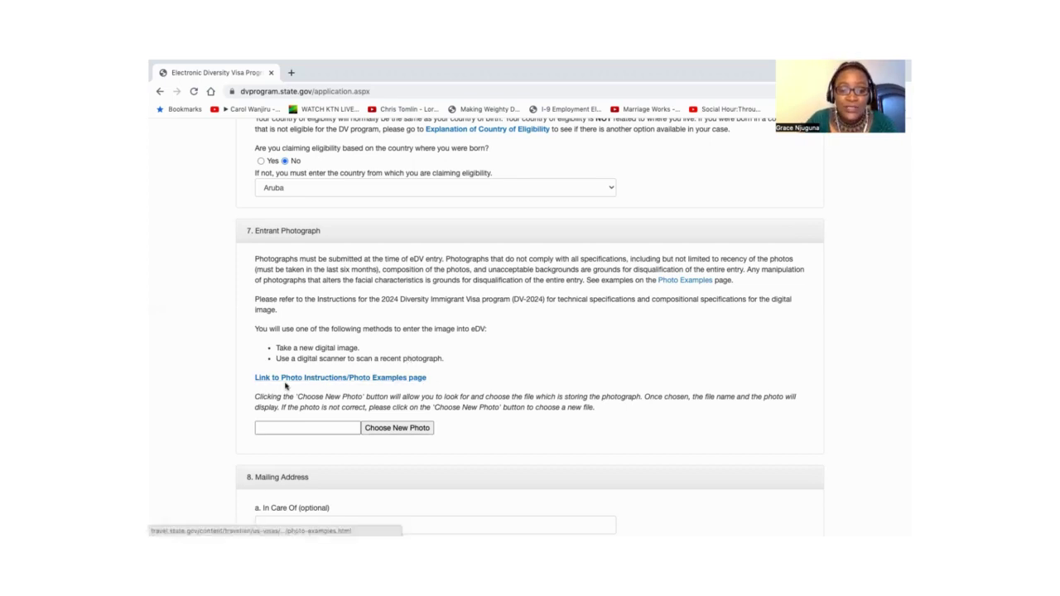
pyautogui.scroll(-1, 394, 420)
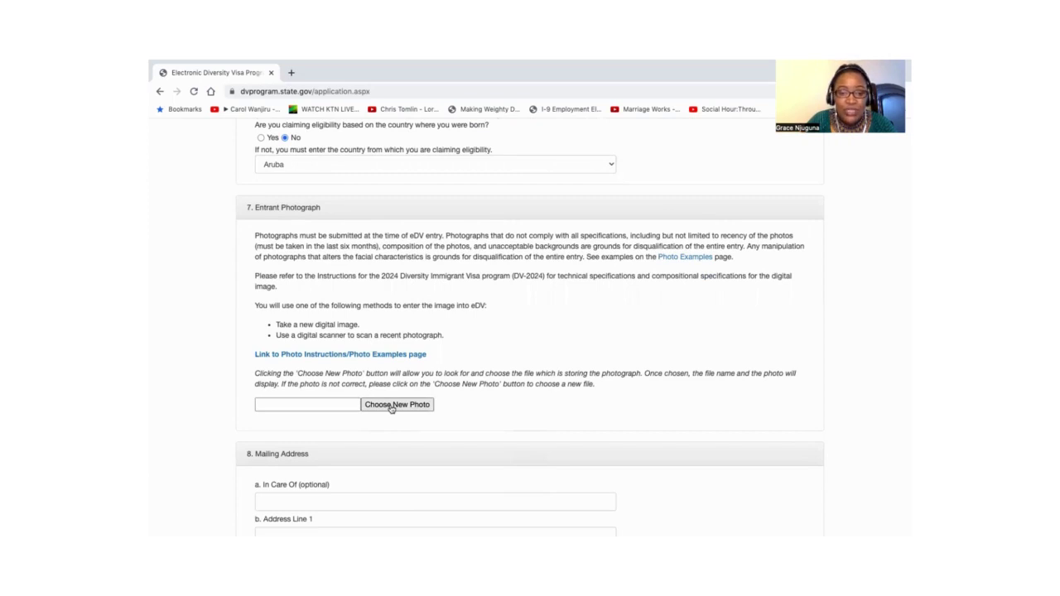
pyautogui.click(392, 406)
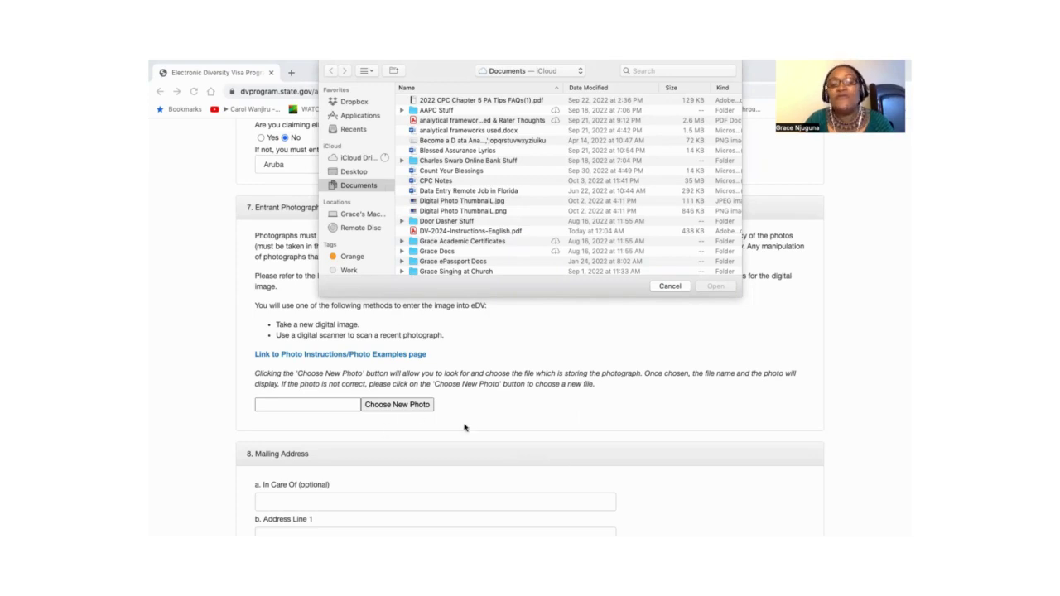
pyautogui.click(669, 286)
# Step: Examine the mailing address, country of residence, phone number and e-mail address fields without filling them in
pyautogui.scroll(-5, 433, 430)
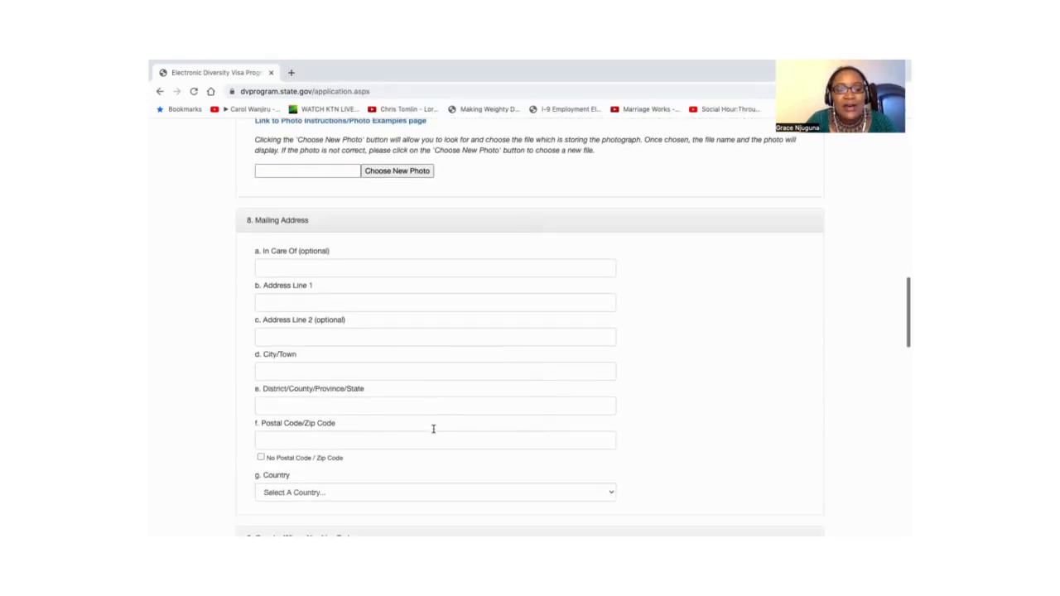
pyautogui.scroll(-3, 433, 429)
pyautogui.scroll(1, 433, 430)
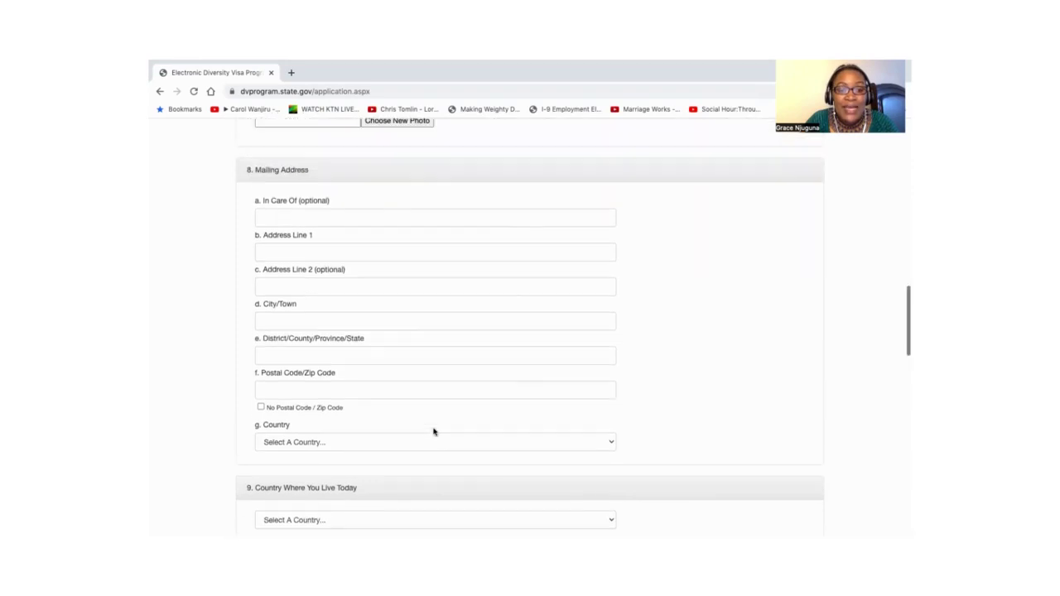
pyautogui.scroll(-1, 433, 431)
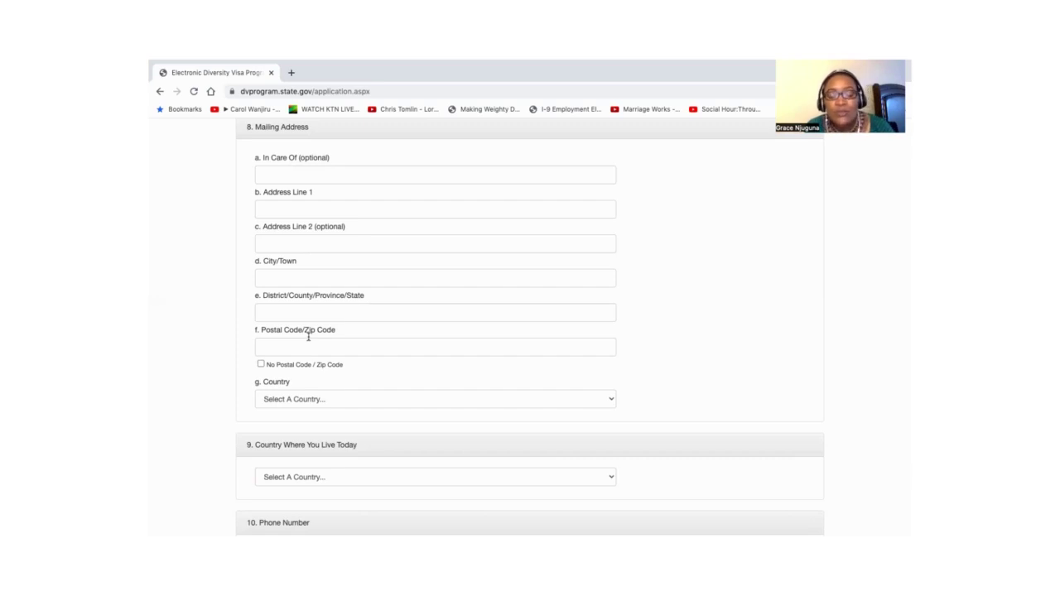
pyautogui.scroll(-3, 308, 337)
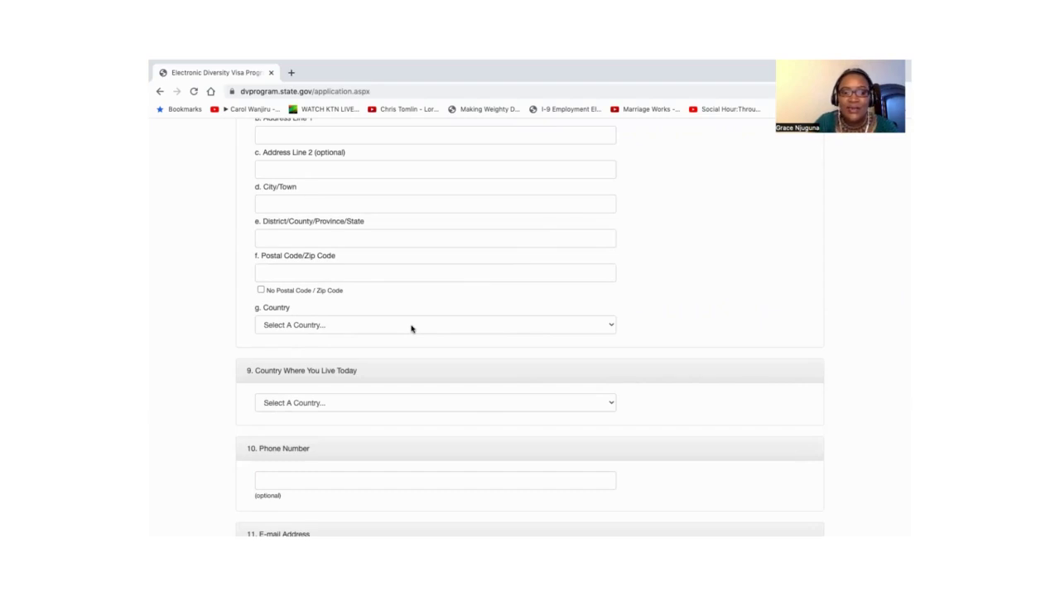
pyautogui.scroll(2, 411, 329)
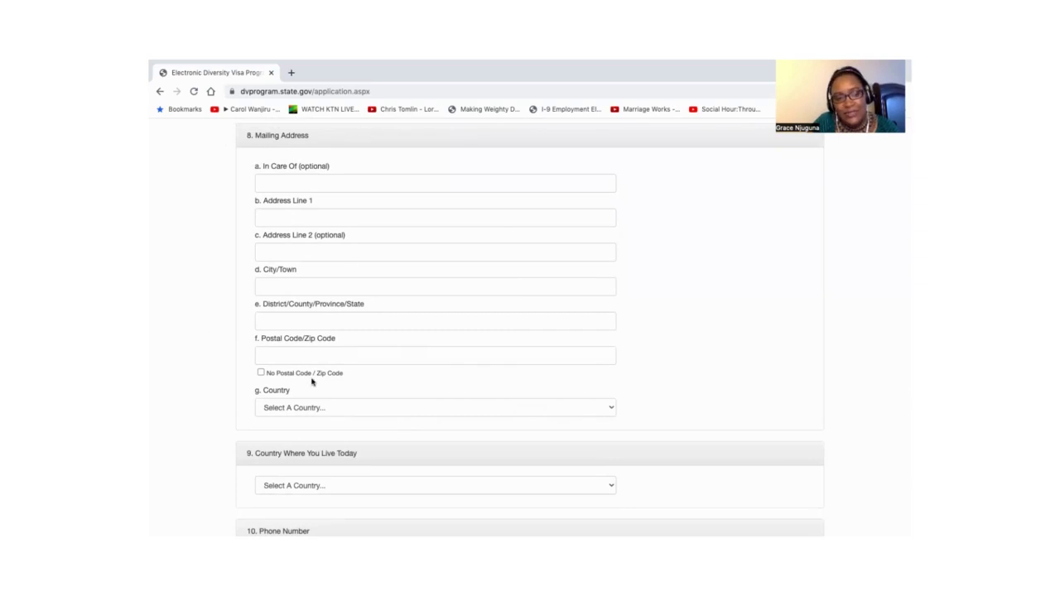
pyautogui.scroll(-5, 312, 381)
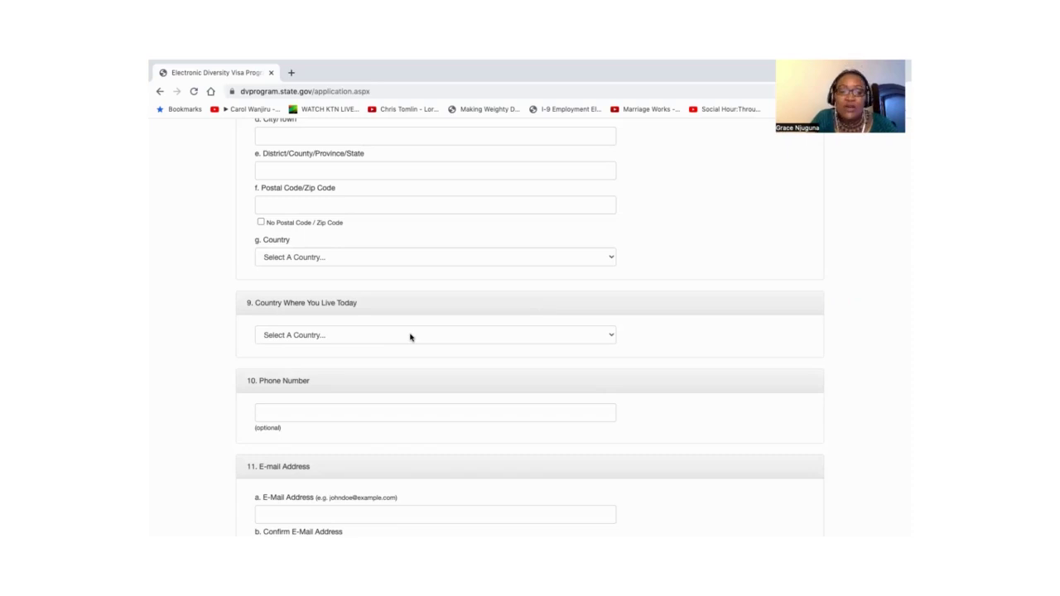
pyautogui.scroll(-2, 428, 355)
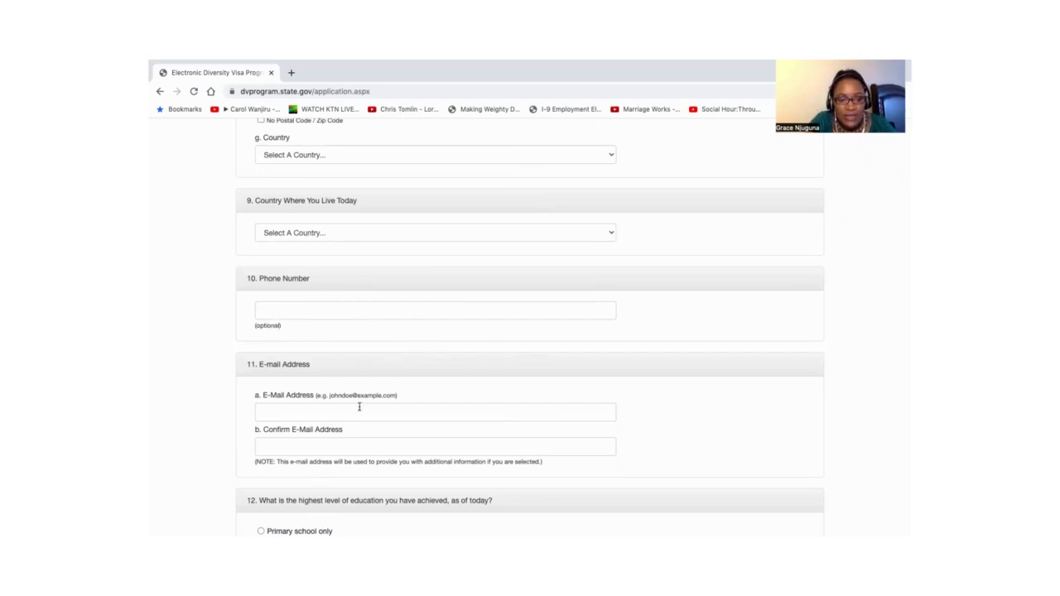
pyautogui.scroll(-1, 359, 407)
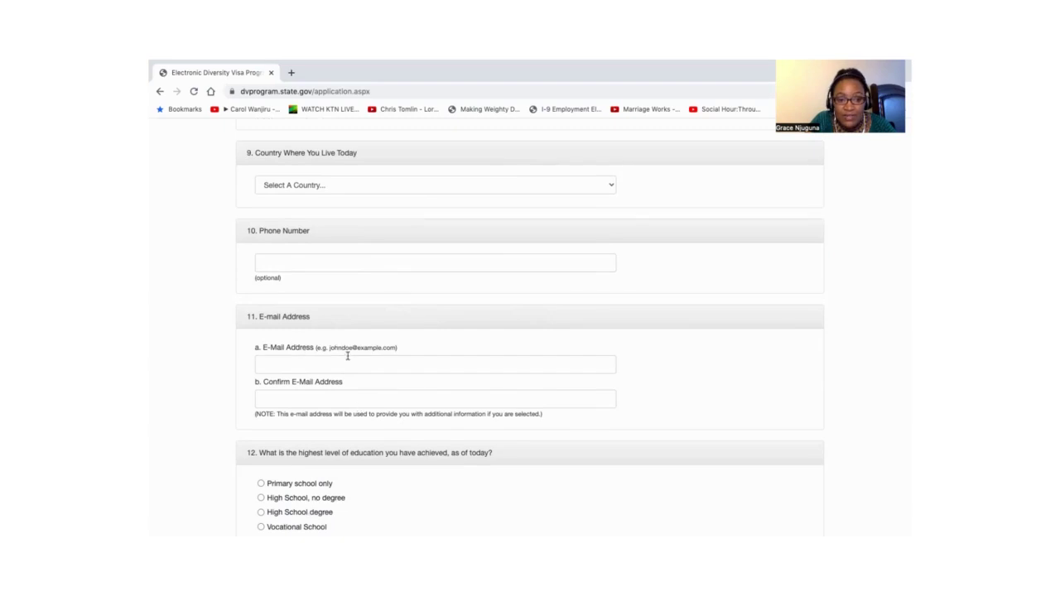
pyautogui.scroll(-1, 346, 356)
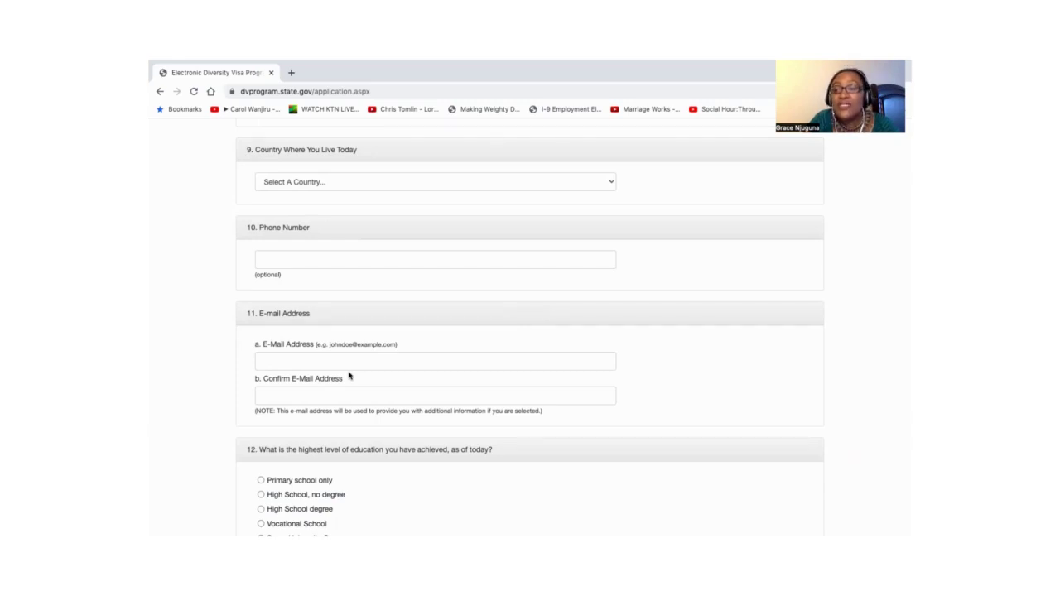
# Step: Examine the education level, marital status and number of children questions through to the end of Part One
pyautogui.scroll(-5, 348, 376)
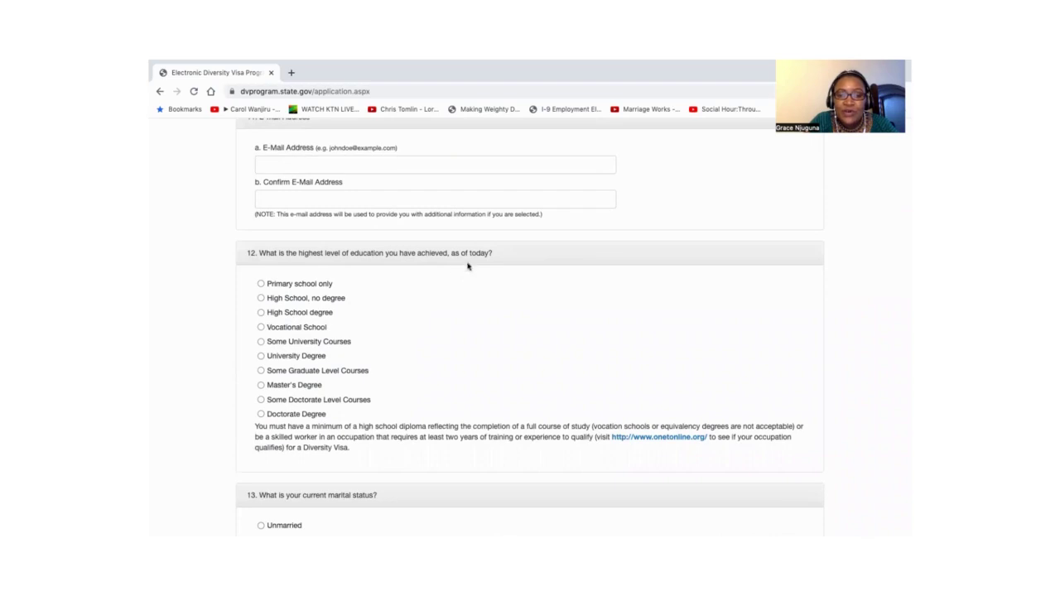
pyautogui.scroll(-2, 499, 352)
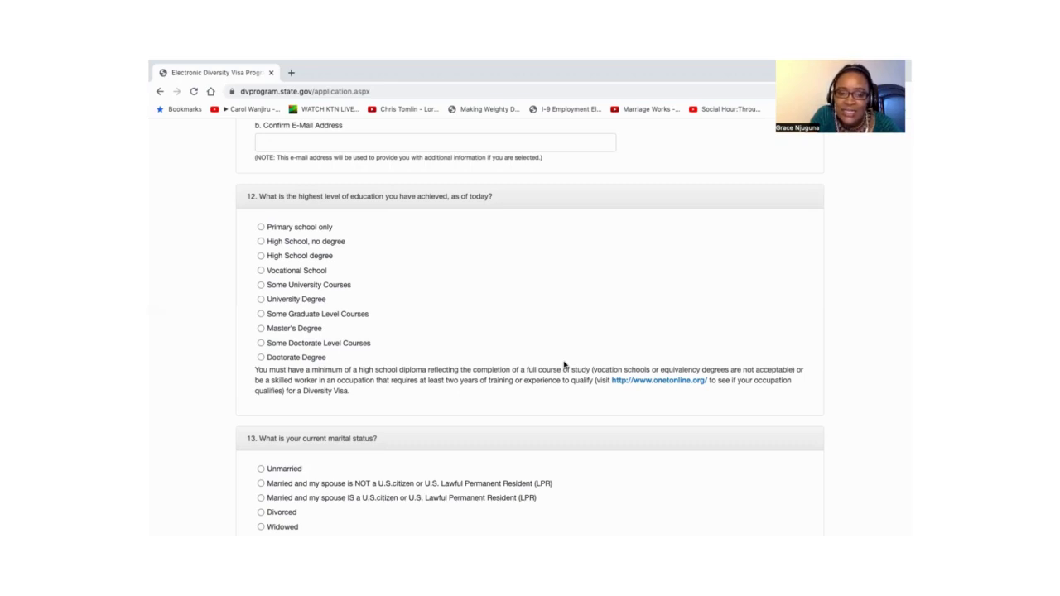
pyautogui.scroll(-2, 564, 366)
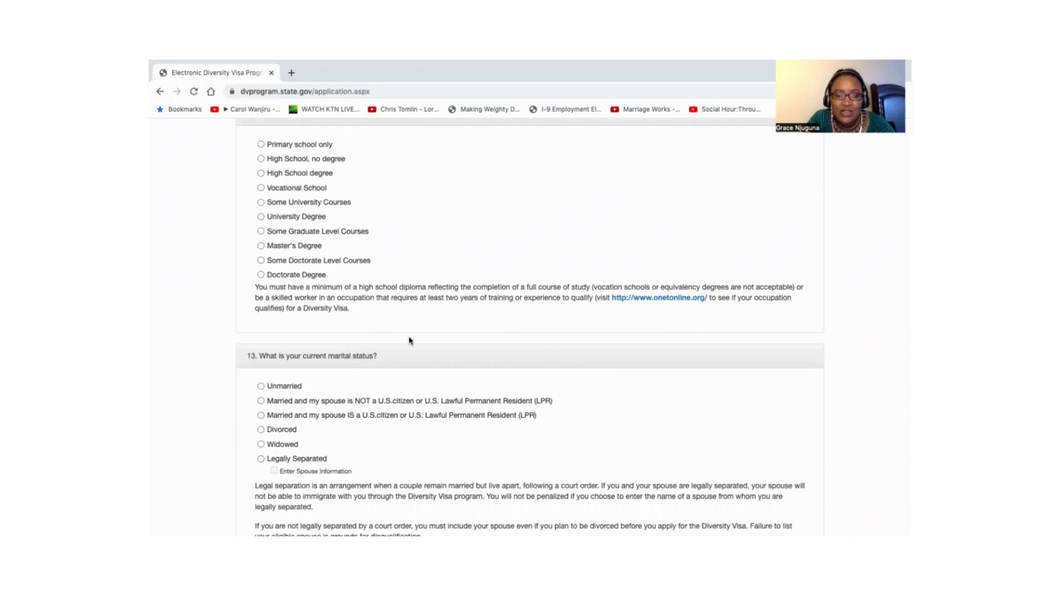
pyautogui.scroll(-2, 409, 339)
pyautogui.scroll(-1, 366, 334)
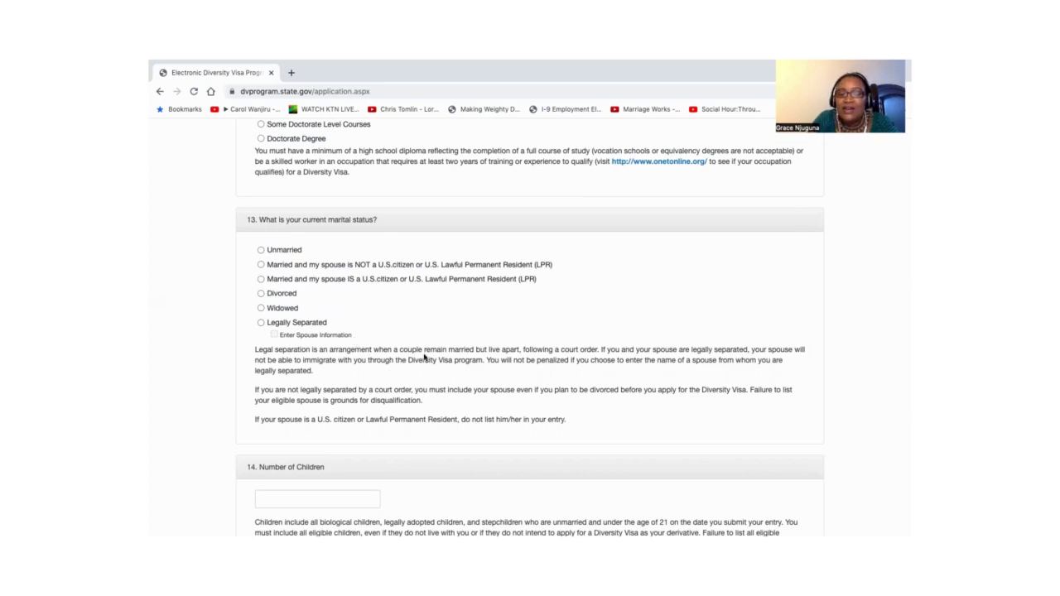
pyautogui.scroll(-2, 423, 357)
pyautogui.scroll(-2, 424, 357)
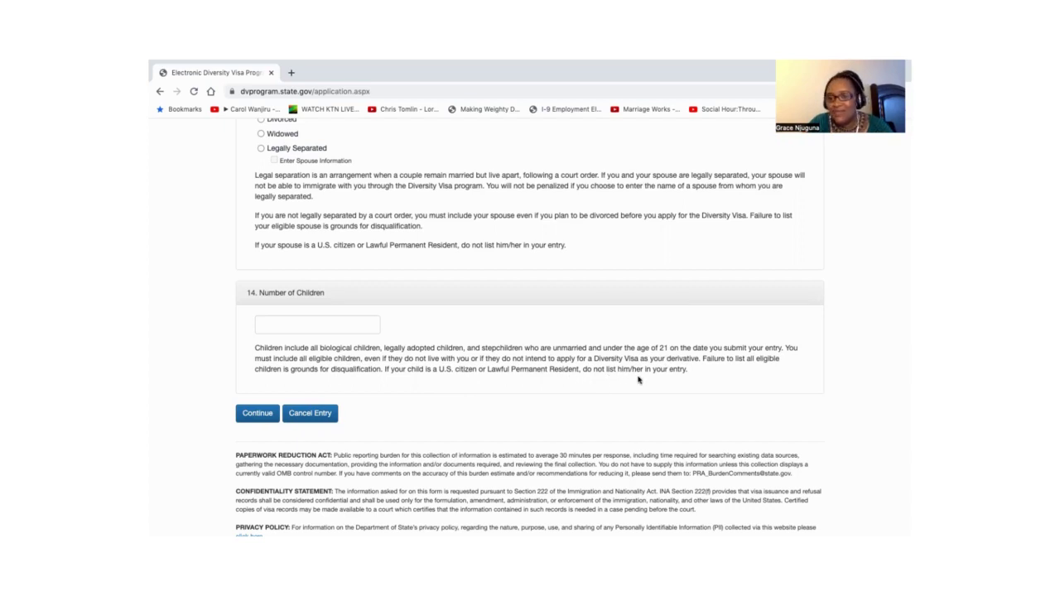
pyautogui.scroll(-1, 580, 369)
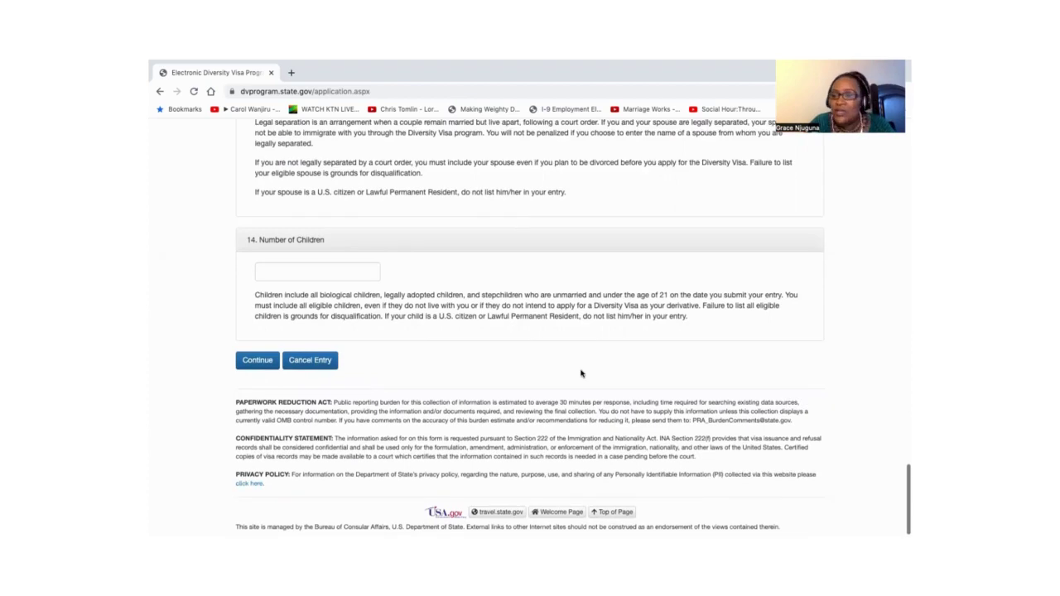
pyautogui.scroll(-1, 581, 373)
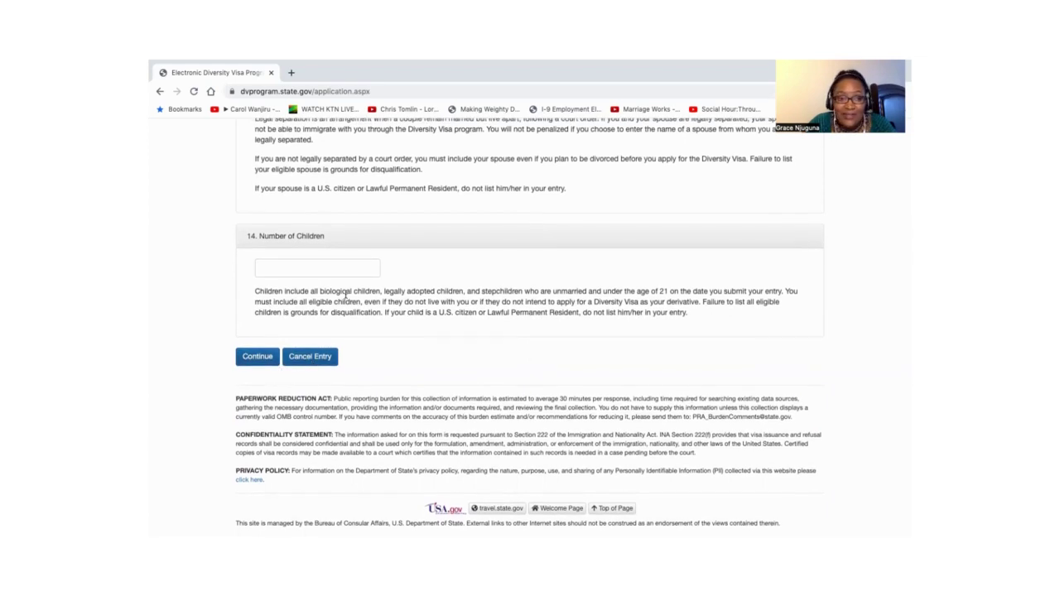
pyautogui.scroll(3, 346, 295)
pyautogui.scroll(3, 346, 295)
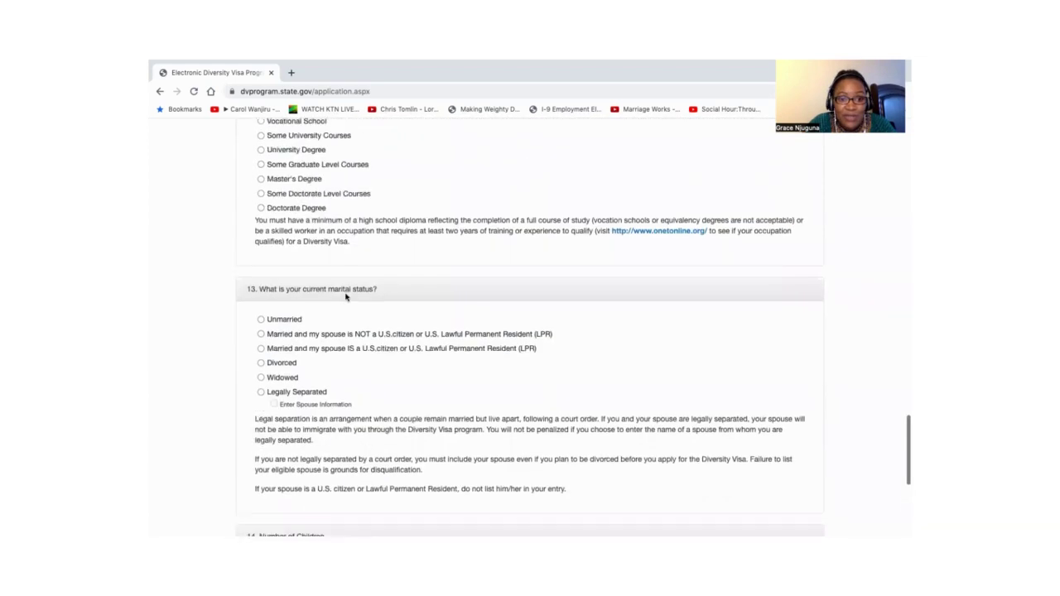
# Step: Try to continue past Part One with the remaining fields unfilled, and review the sections for required entries
pyautogui.scroll(-5, 346, 293)
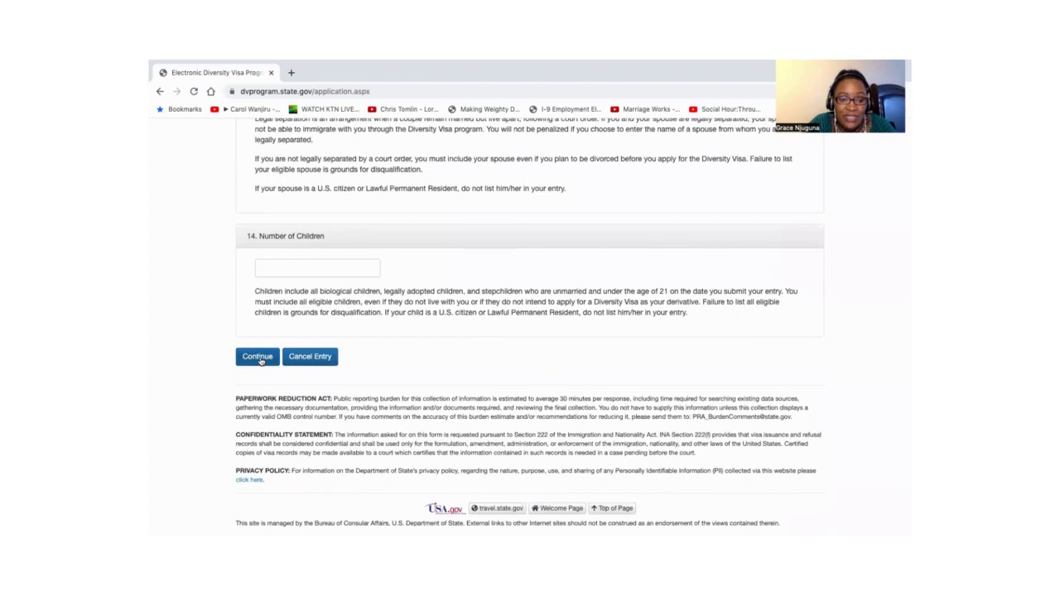
pyautogui.click(258, 358)
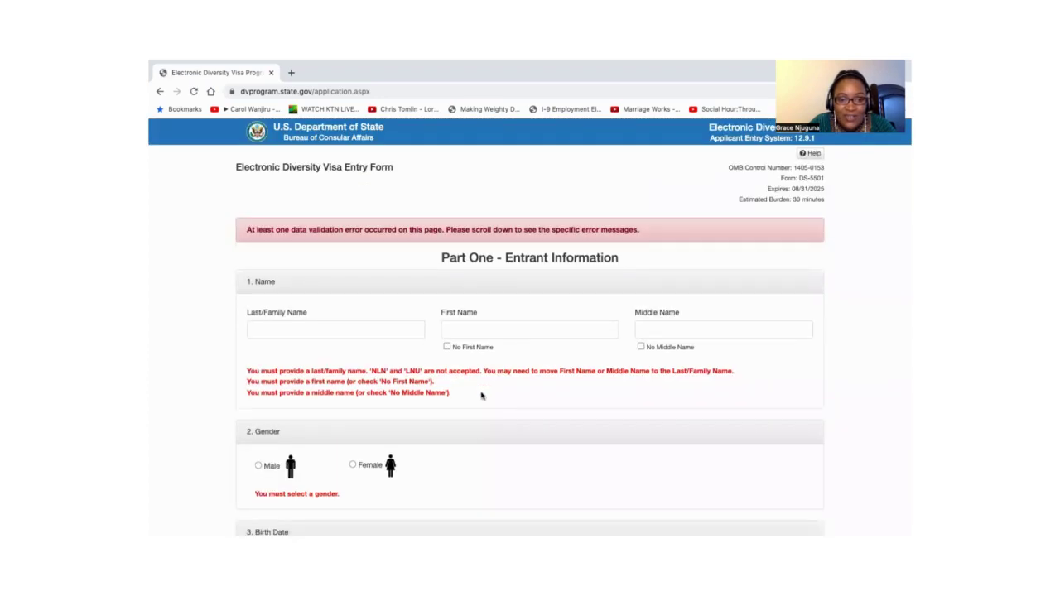
pyautogui.scroll(-5, 507, 416)
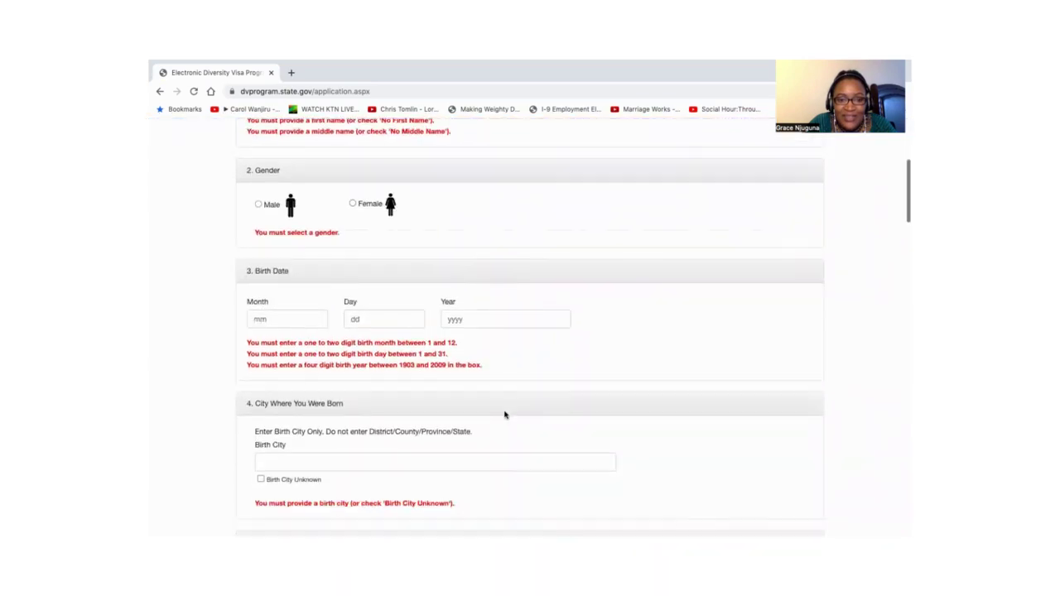
pyautogui.scroll(-10, 505, 415)
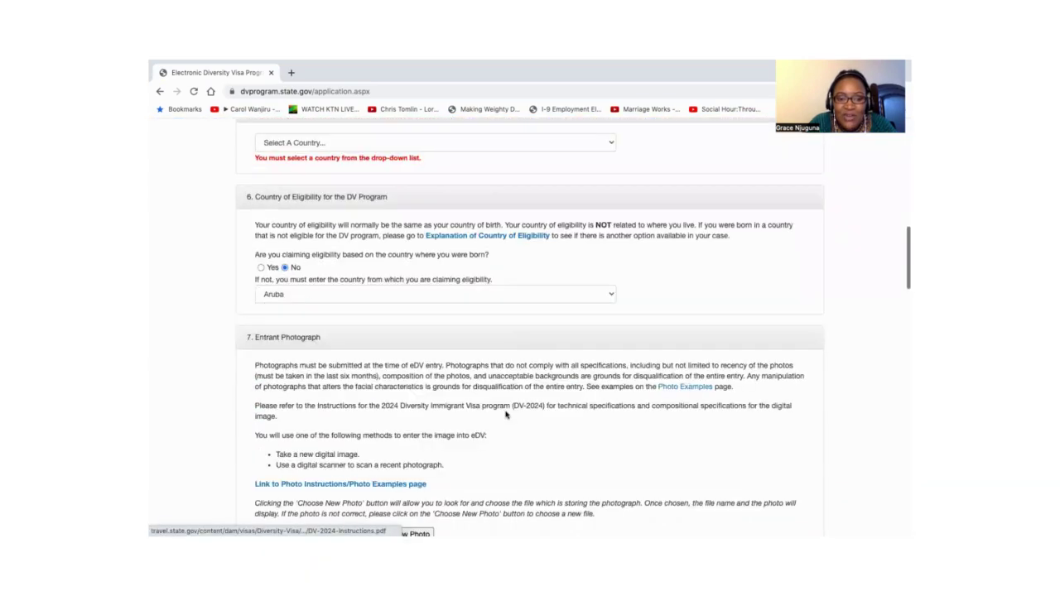
pyautogui.scroll(-10, 506, 415)
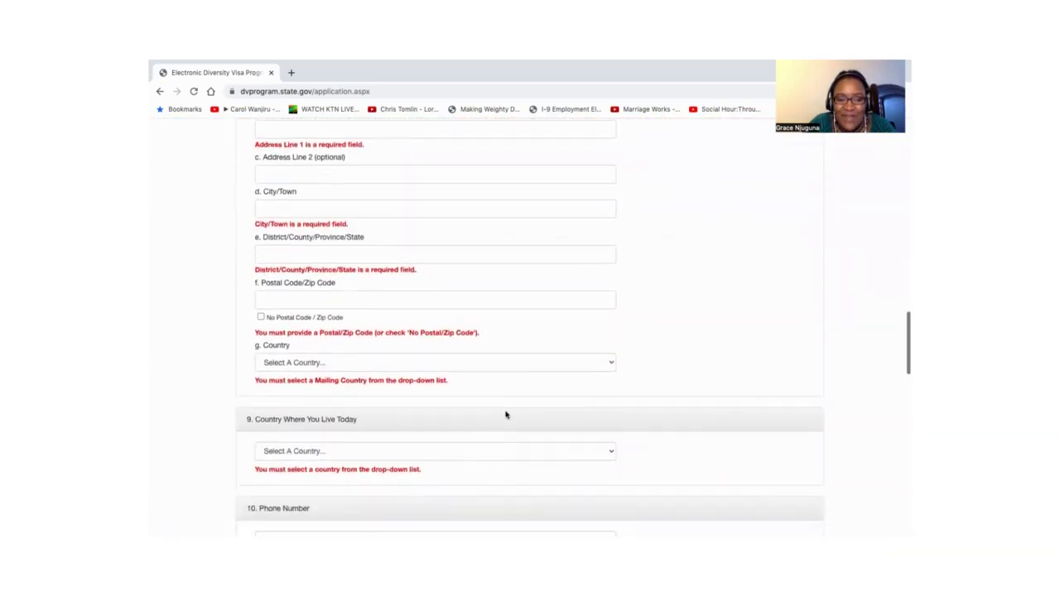
pyautogui.scroll(-10, 506, 415)
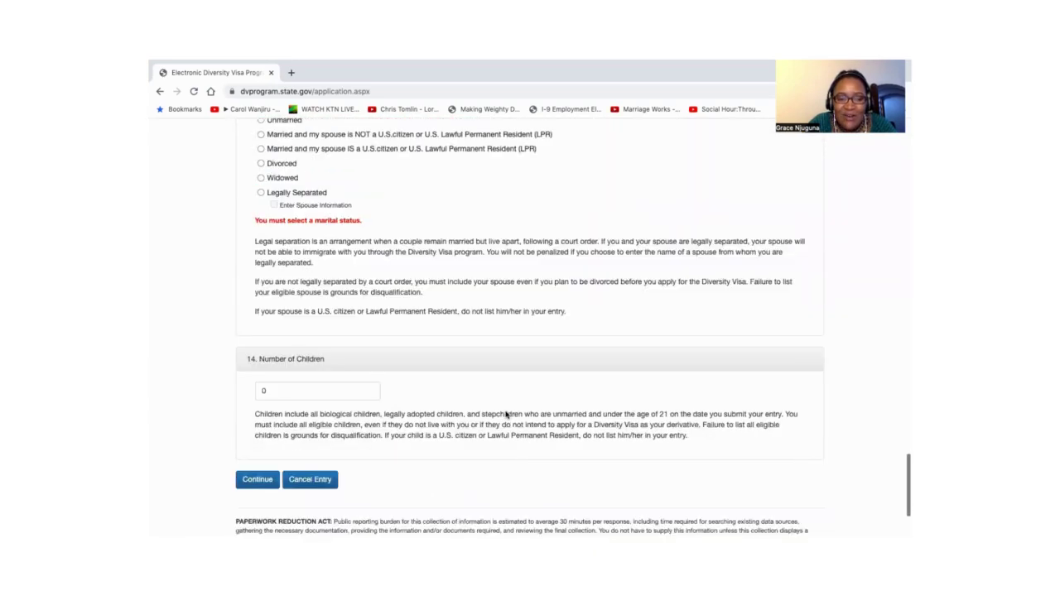
pyautogui.scroll(20, 506, 415)
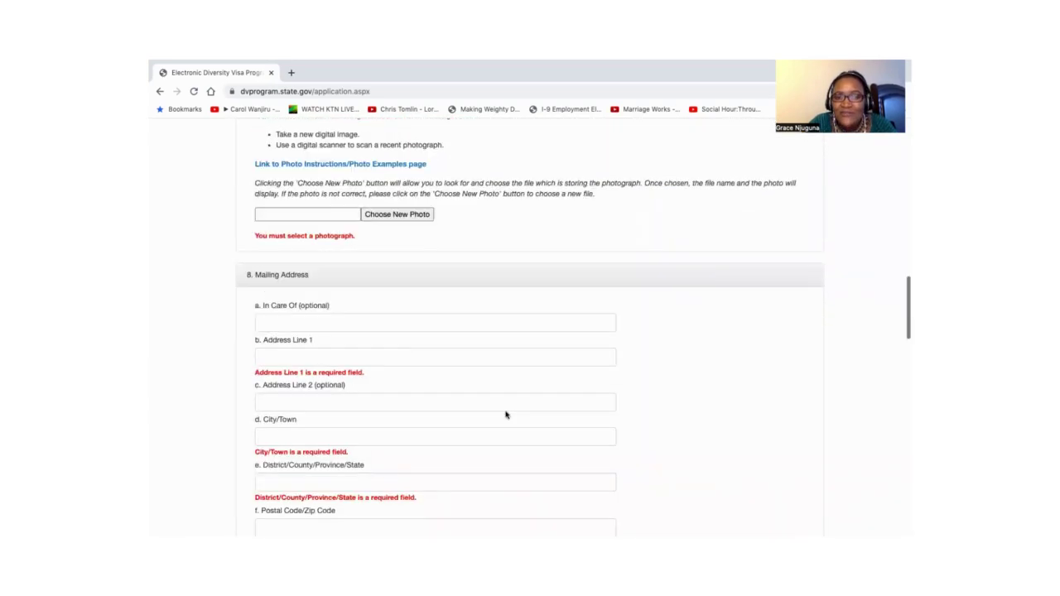